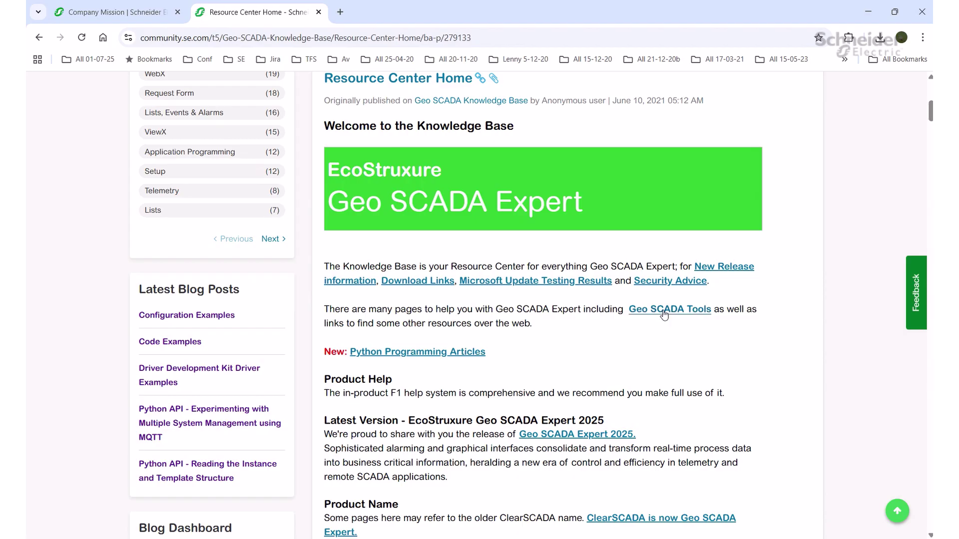
Step: Open the Geo SCADA Tools page and go to its Spreadsheet-based Configuration Import Tool section
left_click(664, 311)
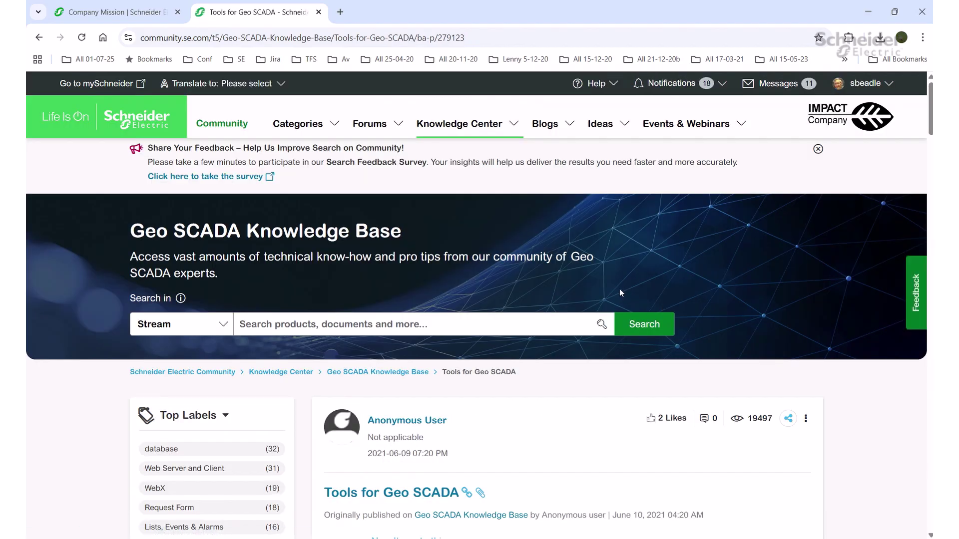
scroll(619, 290, "down", 4)
scroll(621, 293, "down", 3)
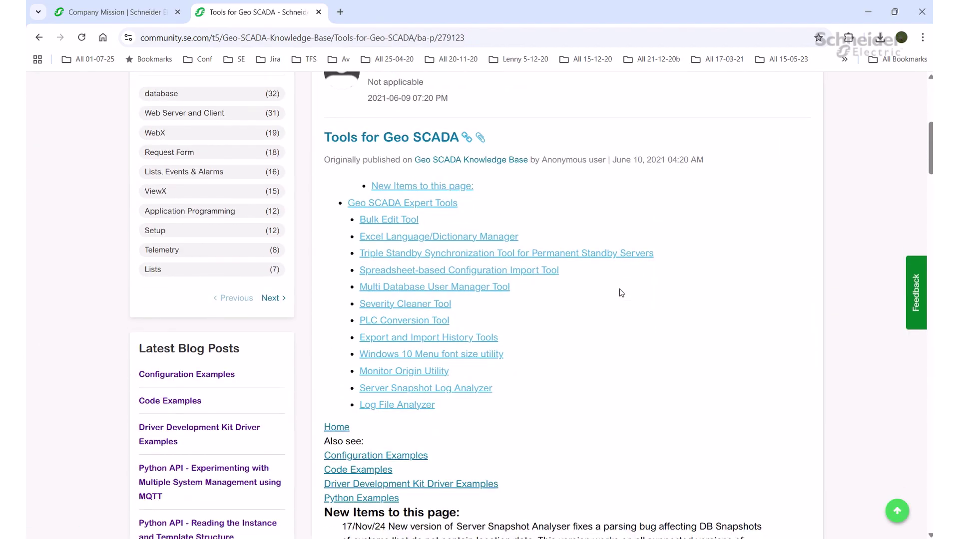
left_click(480, 273)
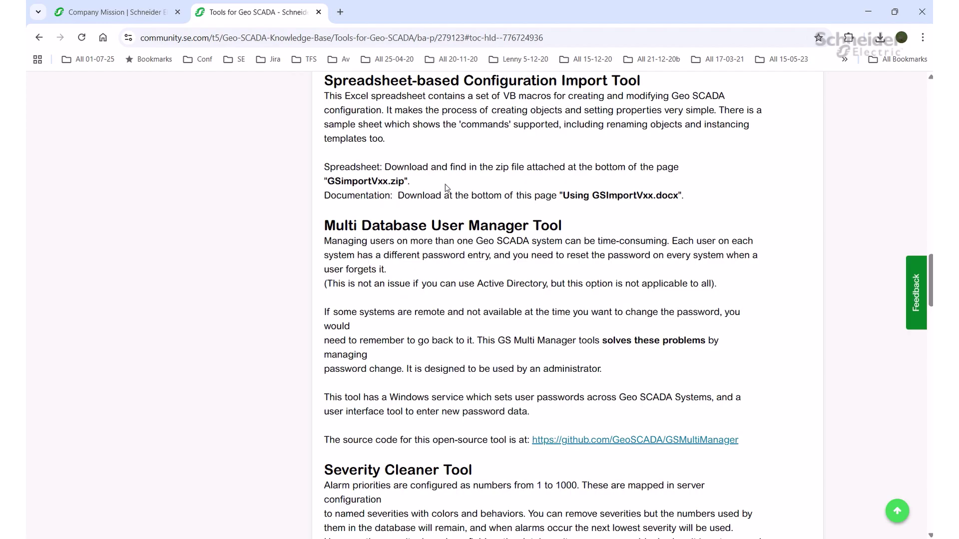
Step: Download GSimportV10.zip from the attachments at the end of the tools page
scroll(619, 213, "down", 12)
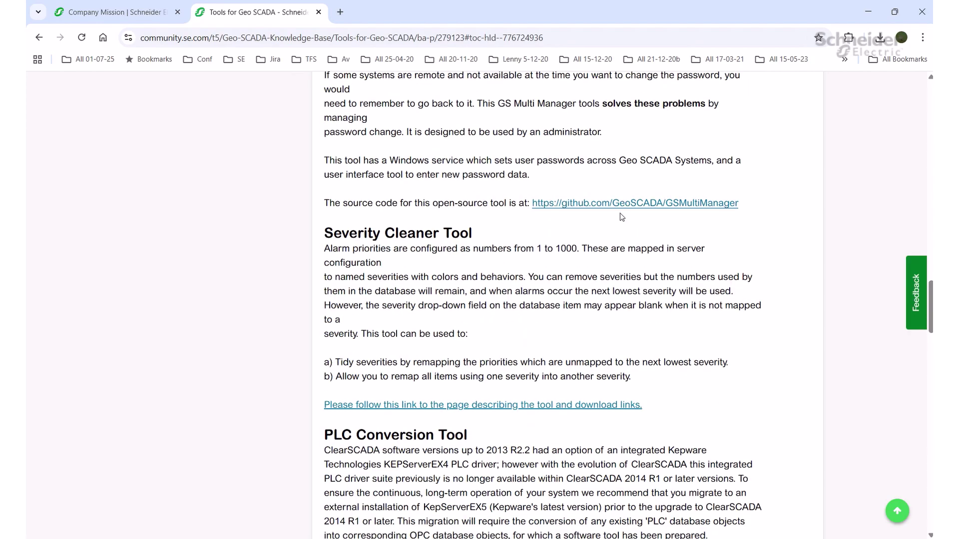
scroll(620, 227, "down", 20)
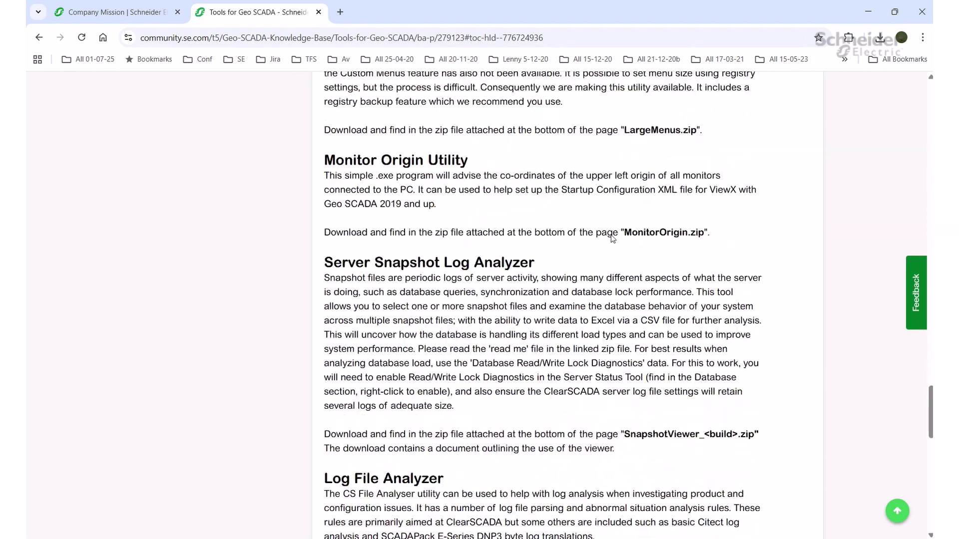
scroll(610, 241, "down", 1)
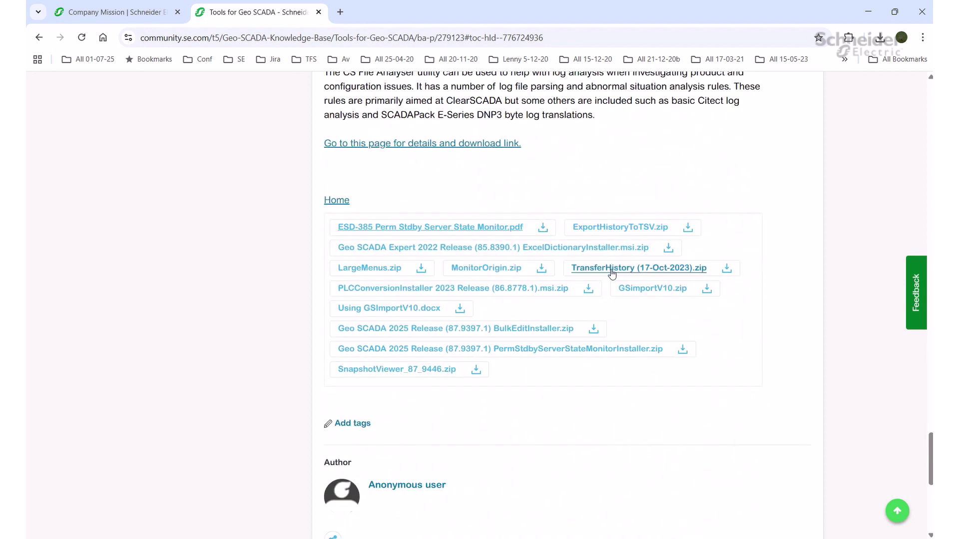
left_click(705, 292)
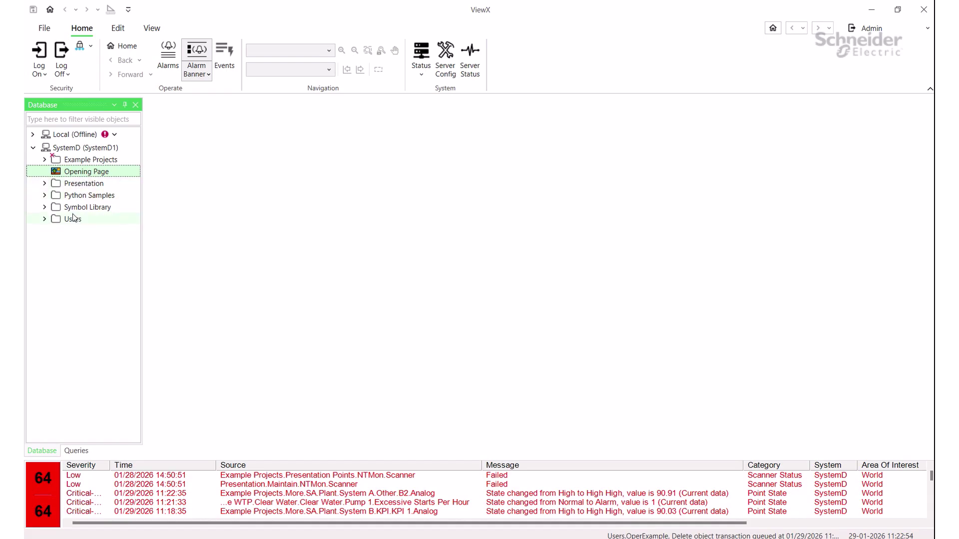
Step: Switch from ViewX to the GSimportV10.xlsm workbook in Excel and review its System and Username connection cells
left_click(200, 218)
key("alt+Tab")
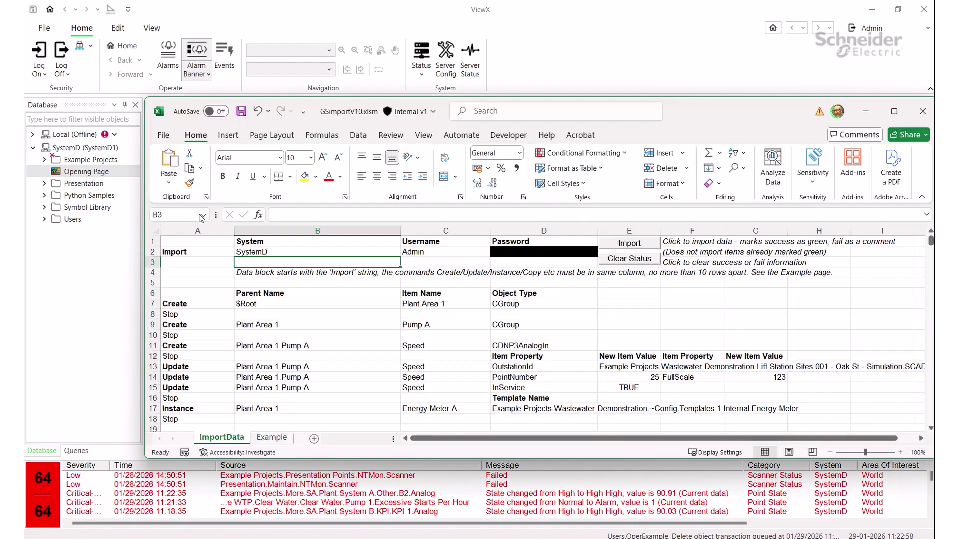
left_click(255, 251)
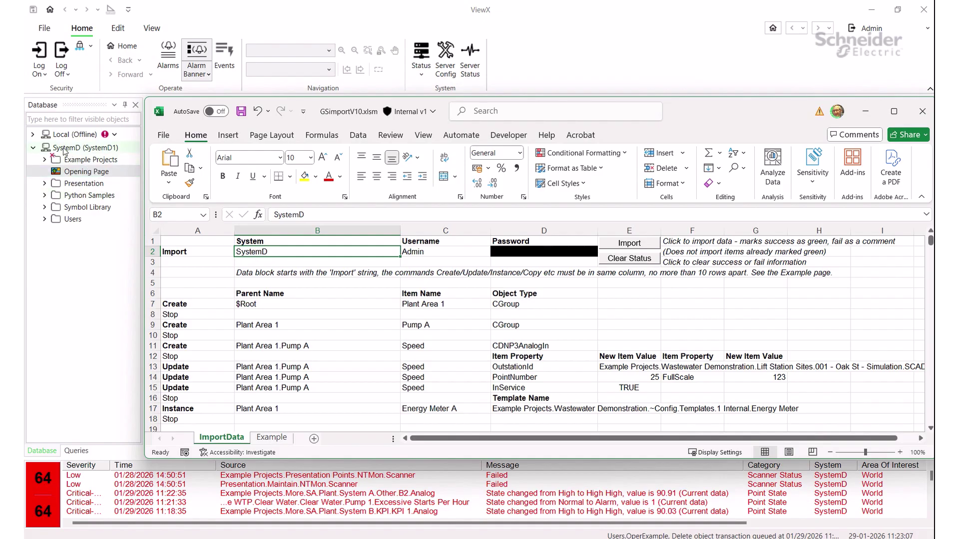
left_click(436, 252)
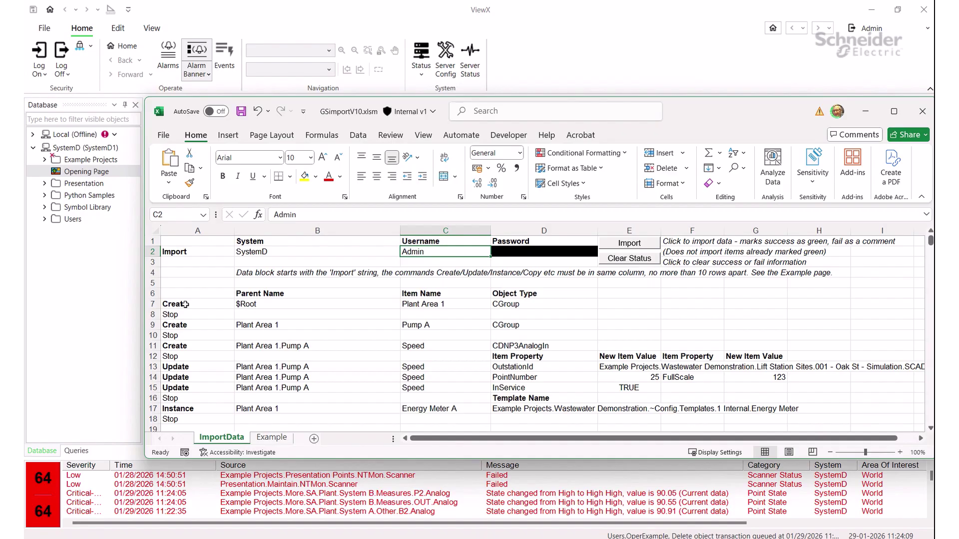
Step: Import the first Create row to add the CGroup Plant Area 1 under $Root, stopping at row 8
left_click(189, 313)
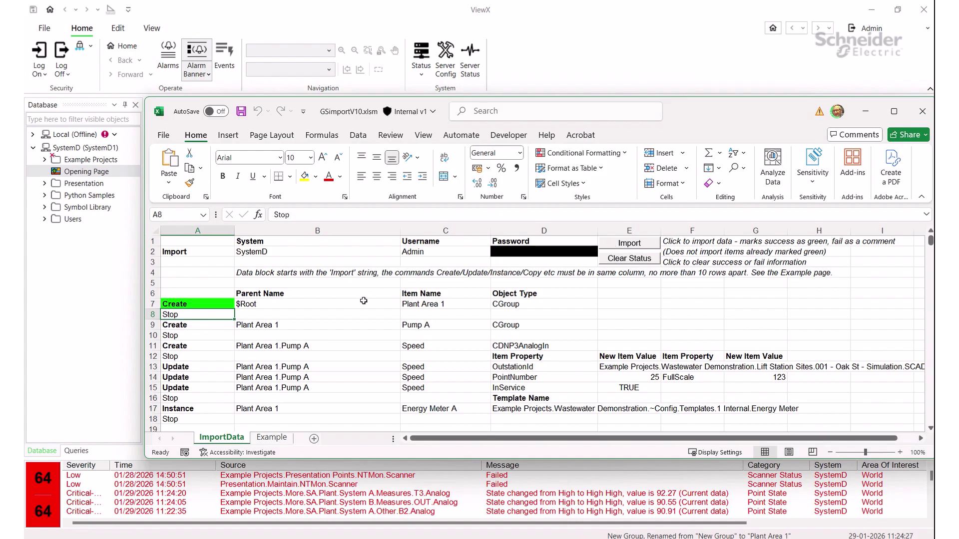
left_click(508, 305)
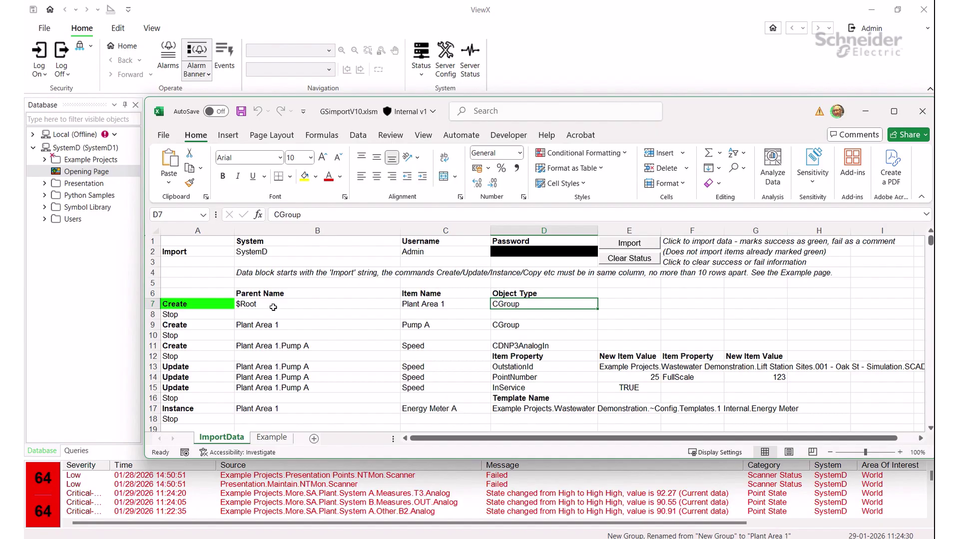
Step: Switch to ViewX, refresh the SystemD database tree and inspect the contents of the Plant Area 1 group
left_click(60, 257)
left_click(33, 148)
left_click(33, 148)
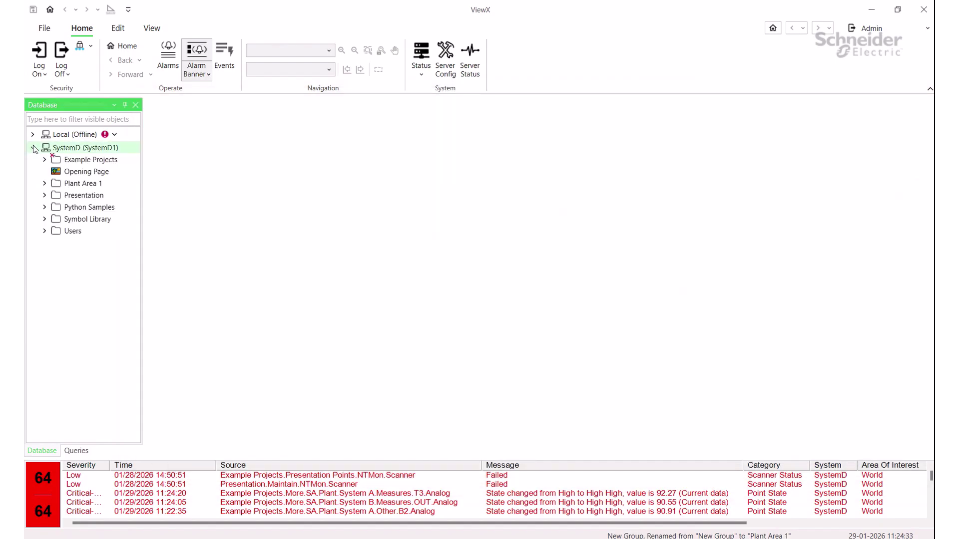
left_click(45, 183)
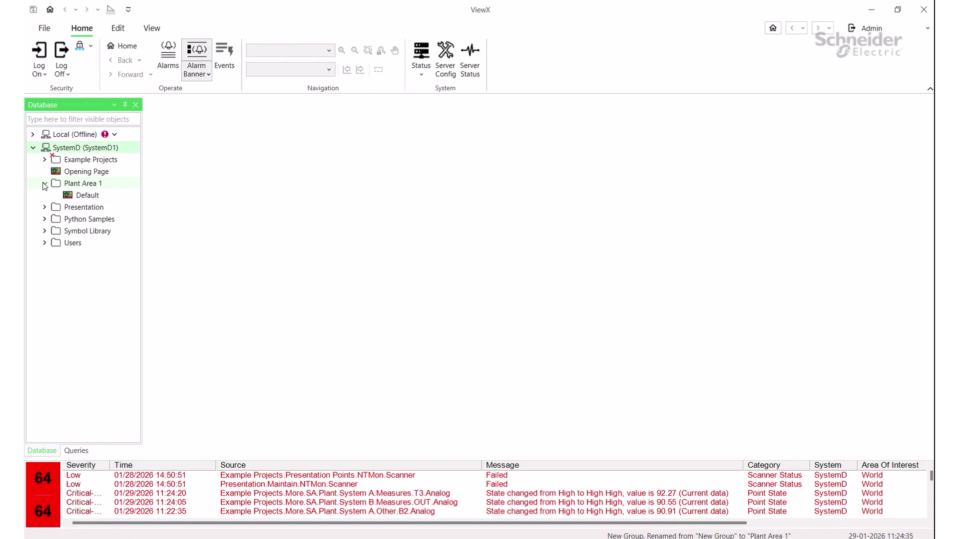
left_click(87, 185)
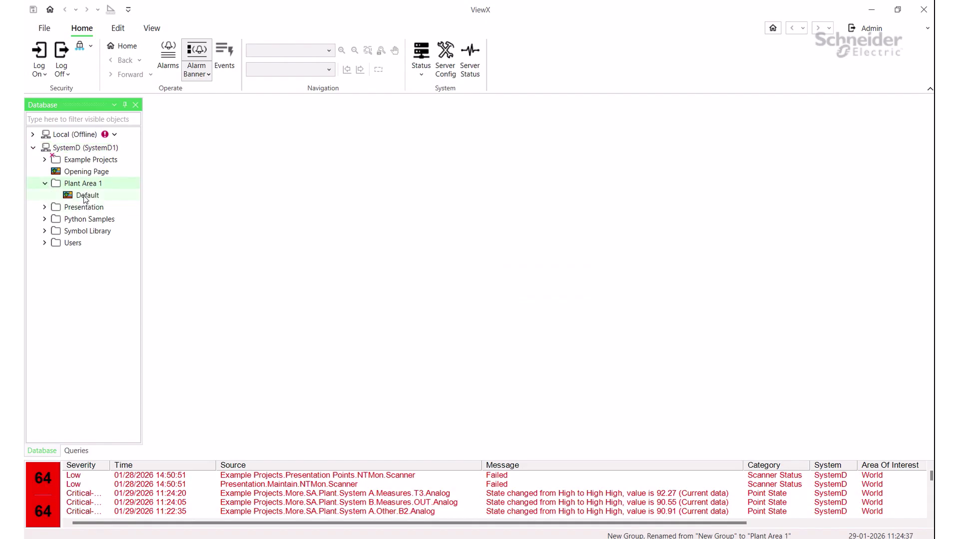
left_click(85, 196)
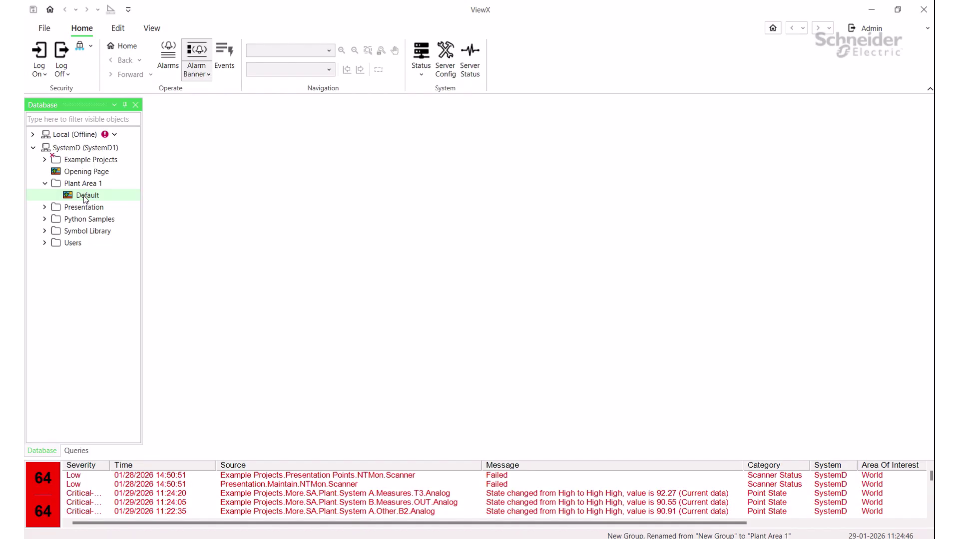
left_click(267, 226)
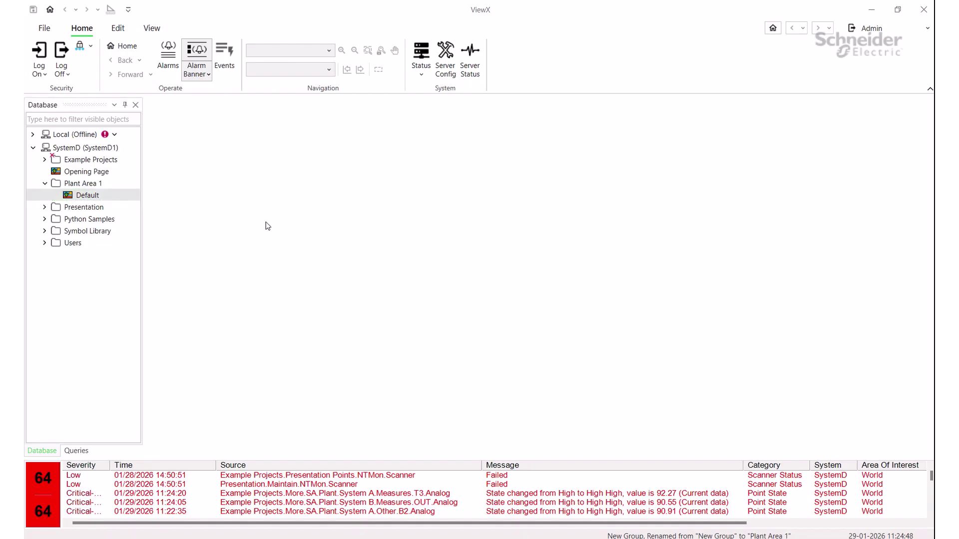
Step: In the Excel import sheet, clear the Stop command in A8 and import the Pump A group into Plant Area 1
key("alt+Tab")
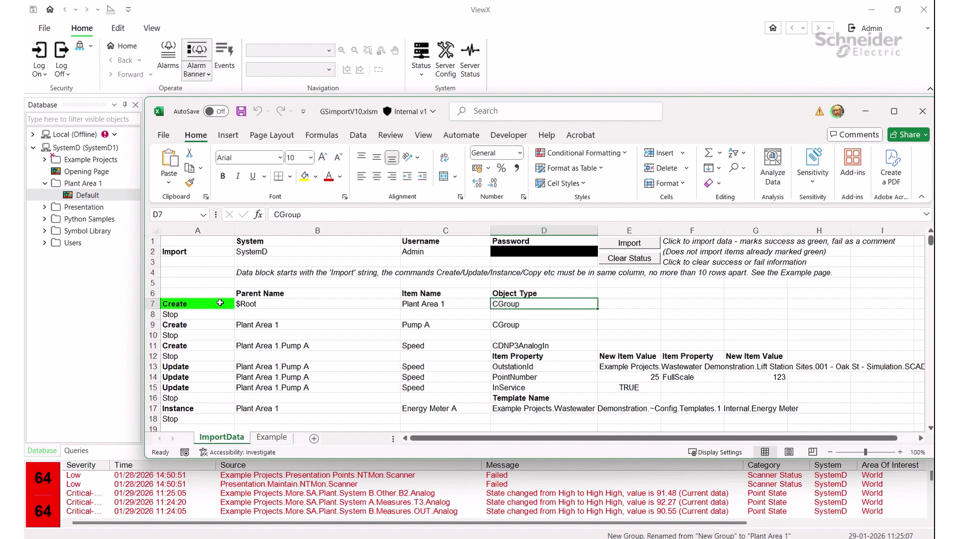
left_click(220, 313)
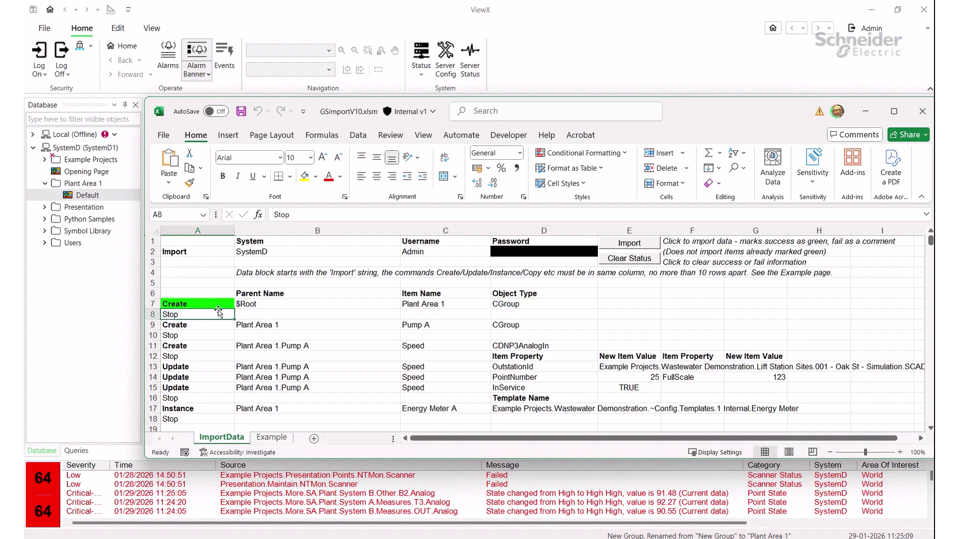
key("Delete")
left_click(218, 326)
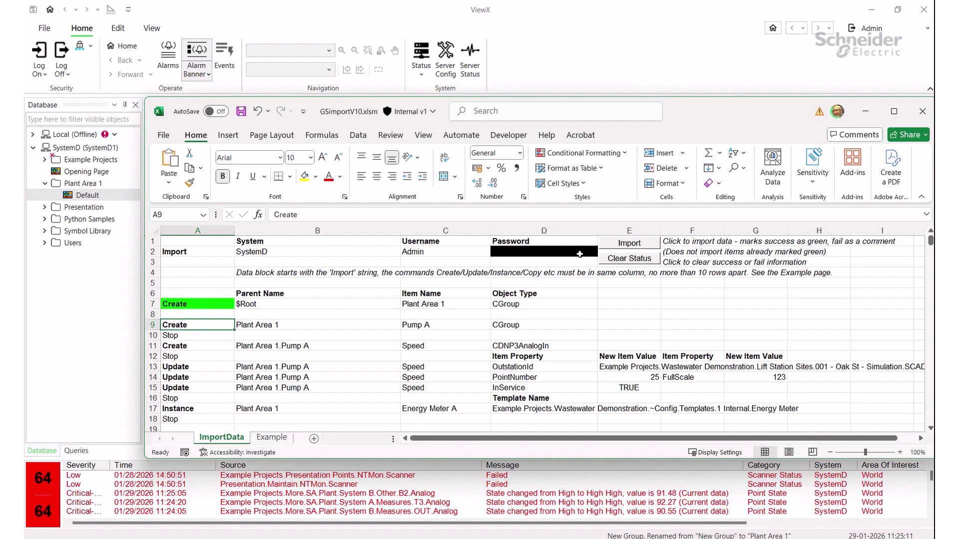
left_click(613, 244)
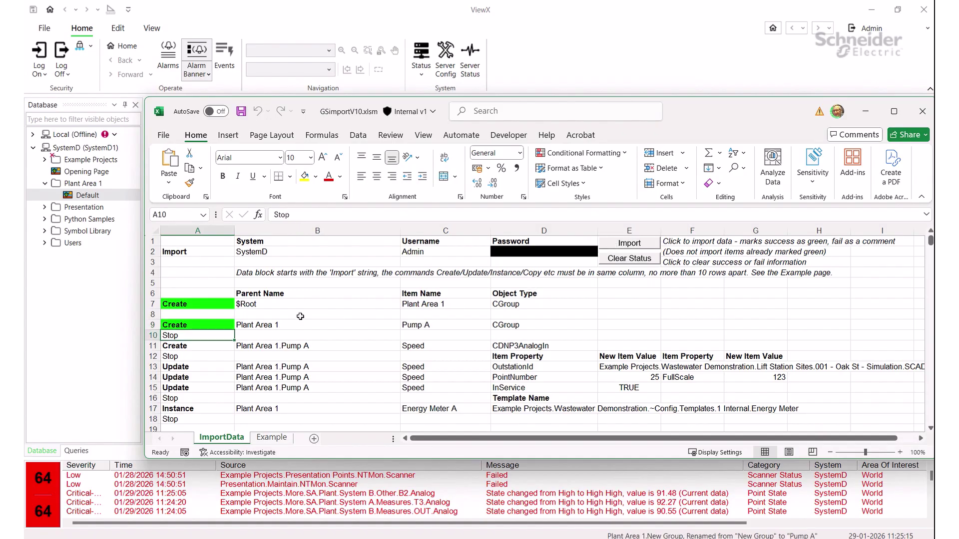
Step: In ViewX, refresh Plant Area 1 in the database tree and inspect the contents of its Pump A group
left_click(45, 184)
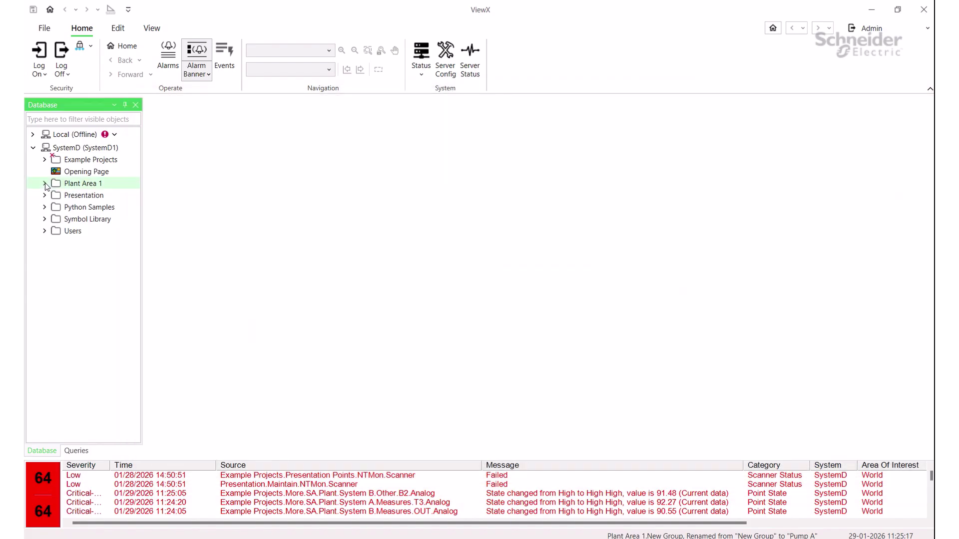
left_click(45, 184)
left_click(58, 207)
left_click(93, 220)
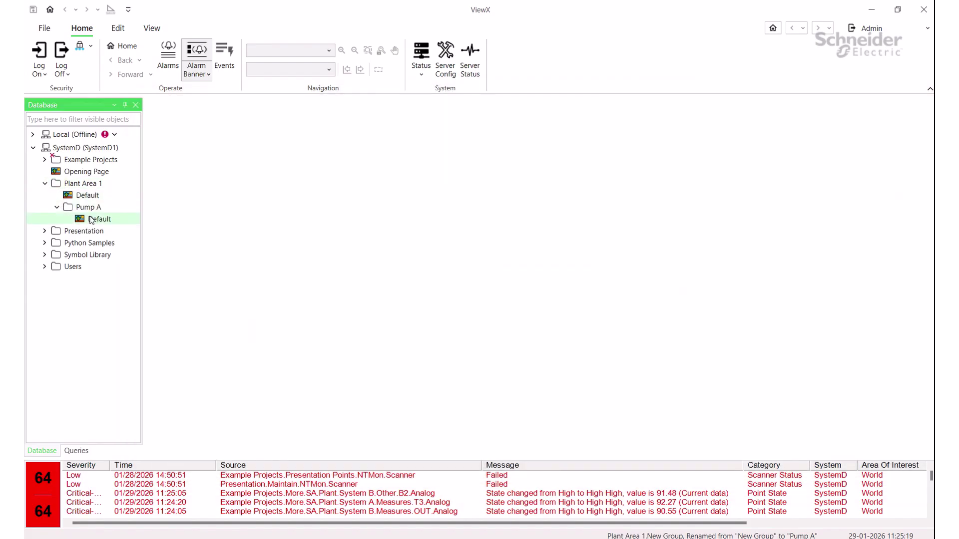
left_click(92, 209)
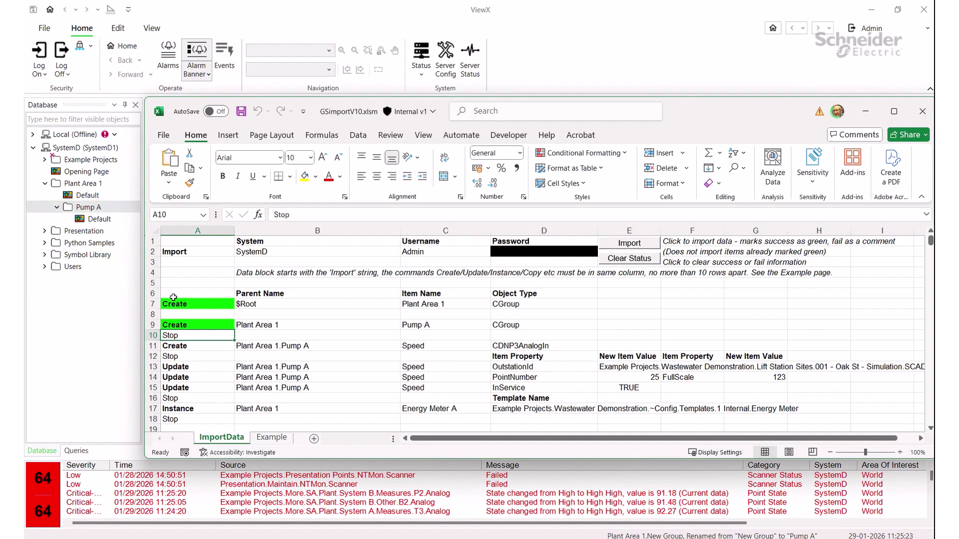
Step: Back in Excel, clear the Stop command in A10 and import the CDNP3AnalogIn point Speed into Plant Area 1.Pump A
key("Delete")
left_click(629, 243)
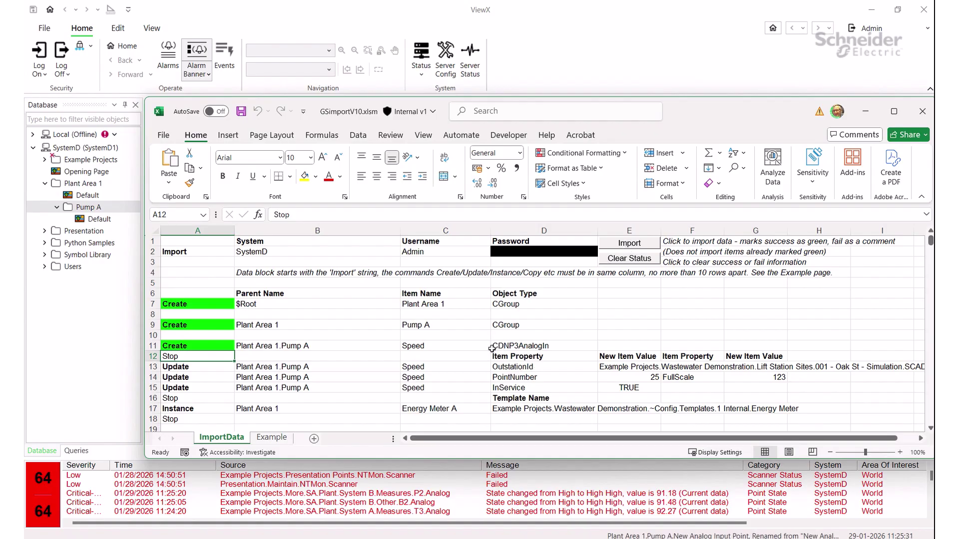
left_click(428, 346)
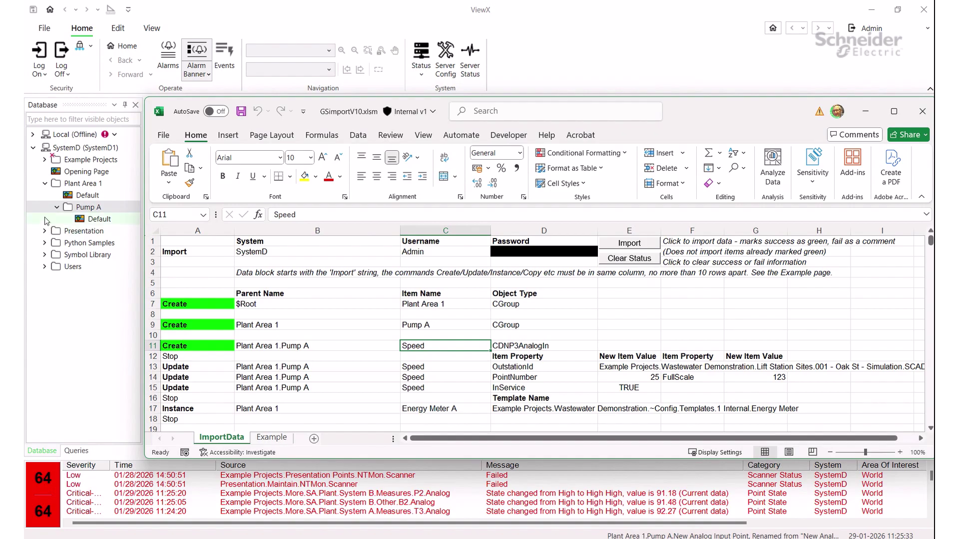
Step: In ViewX, open the Speed point under Pump A, review its Analog Point properties and close it
left_click(58, 209)
left_click(80, 234)
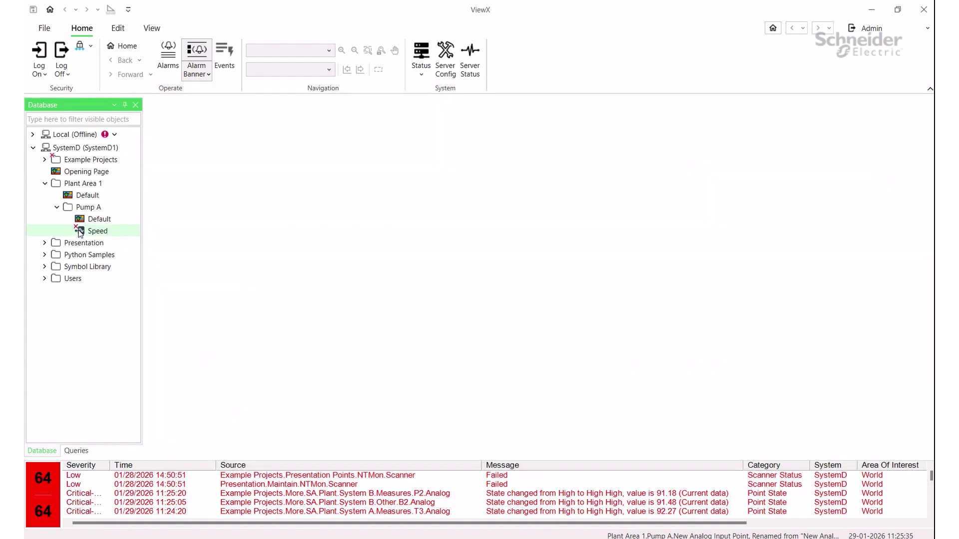
double_click(105, 231)
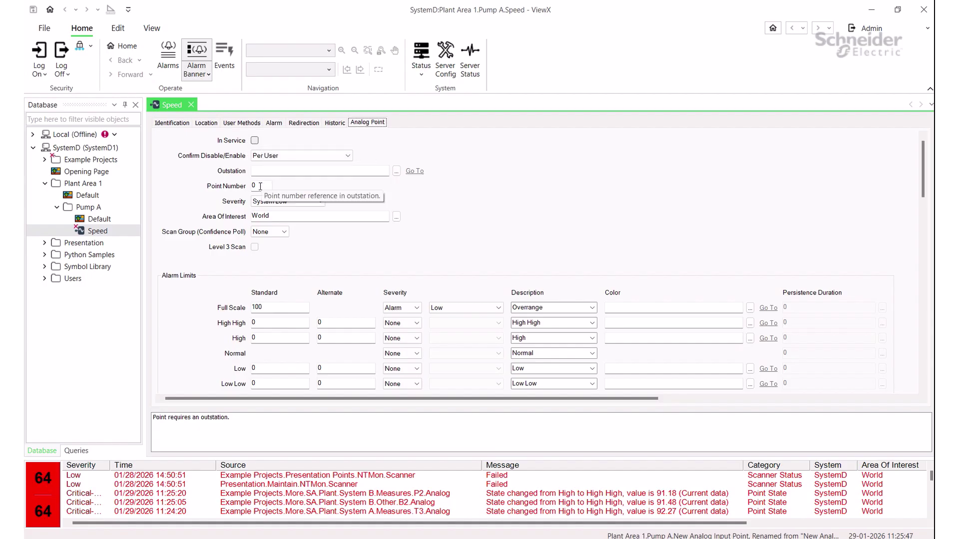
left_click(191, 105)
left_click(265, 220)
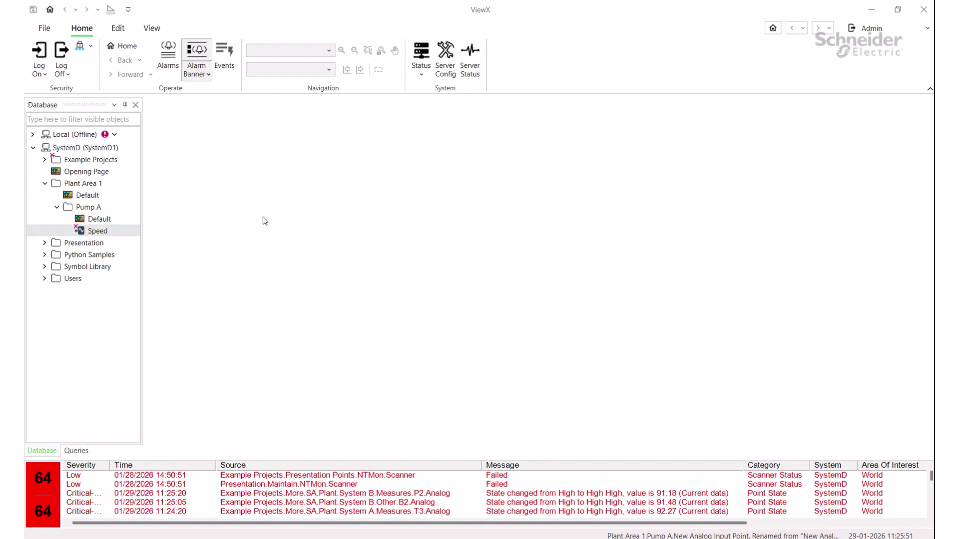
Step: Switch to the Excel import sheet and examine the Speed point's OutstationId, PointNumber, FullScale and InService updates in rows 13 to 15
key("alt+Tab")
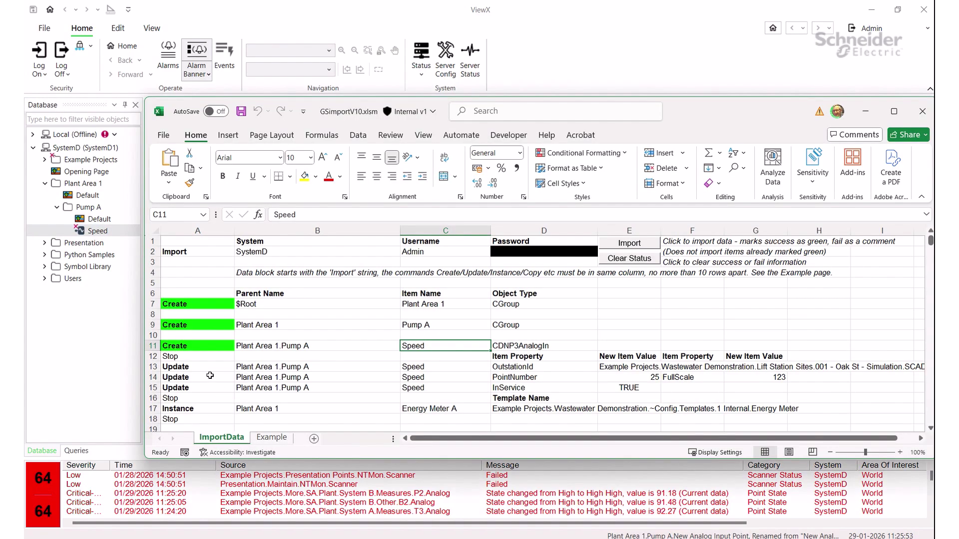
left_click(207, 367)
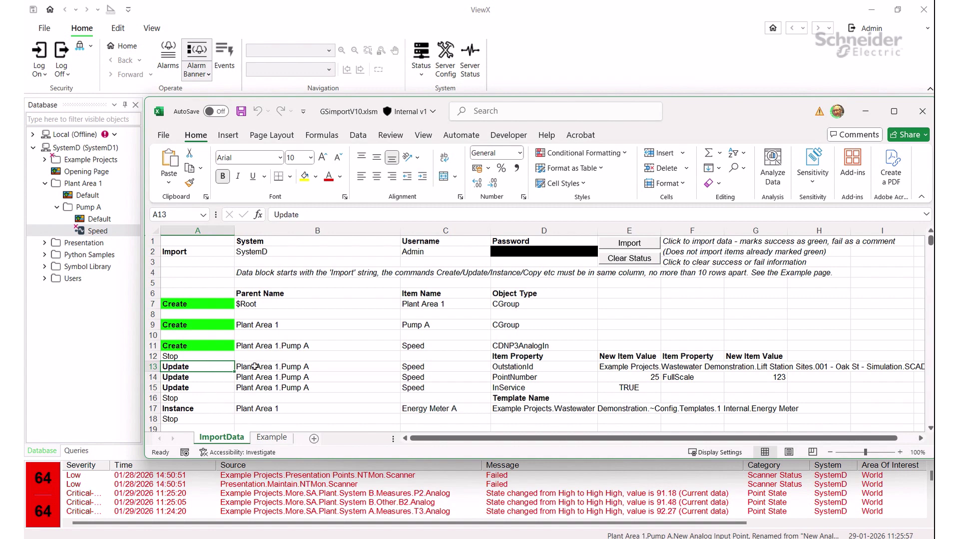
left_click(509, 368)
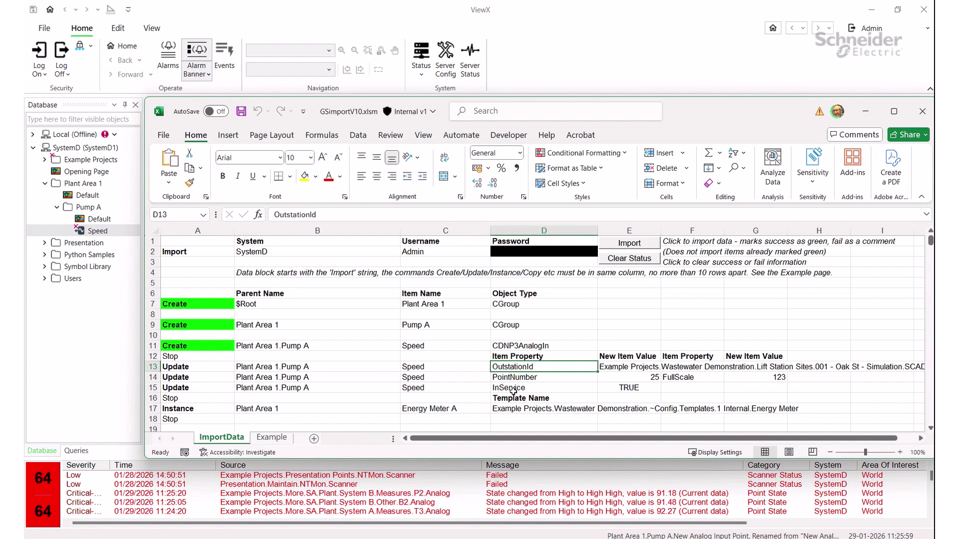
left_click(610, 367)
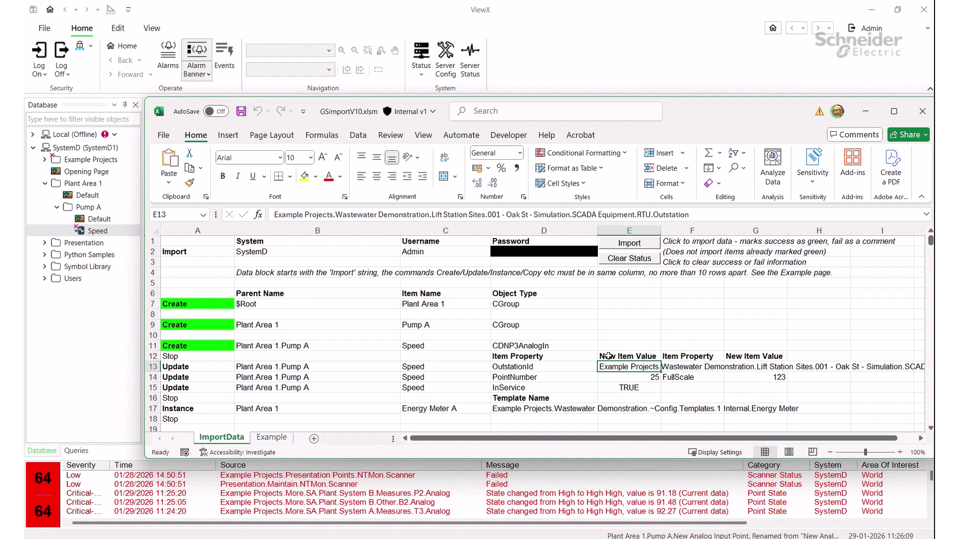
left_click(543, 377)
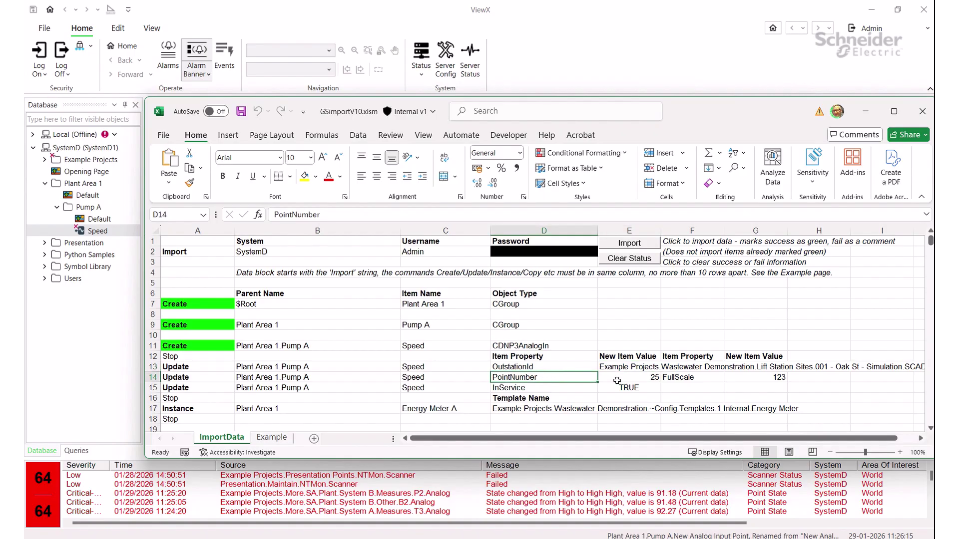
left_click(631, 379)
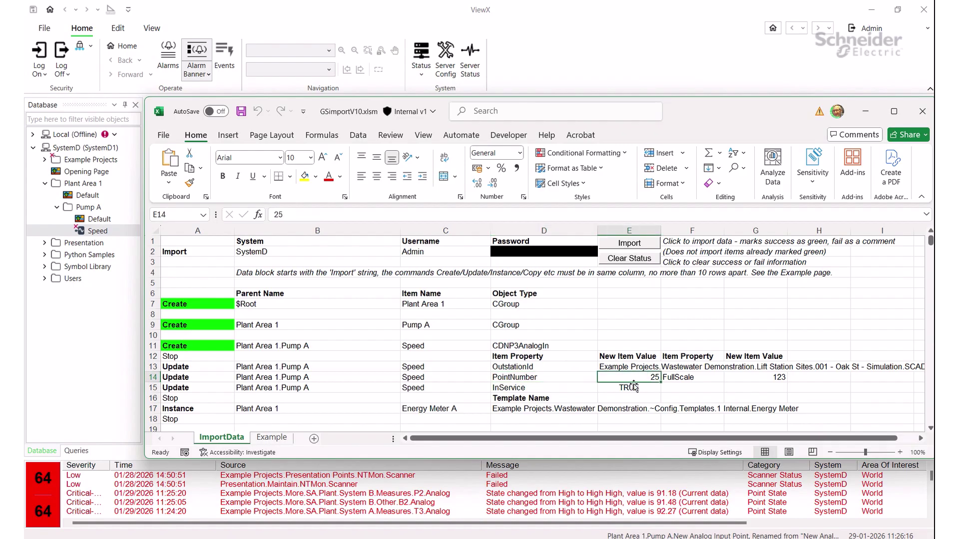
left_click(688, 379)
left_click(738, 377)
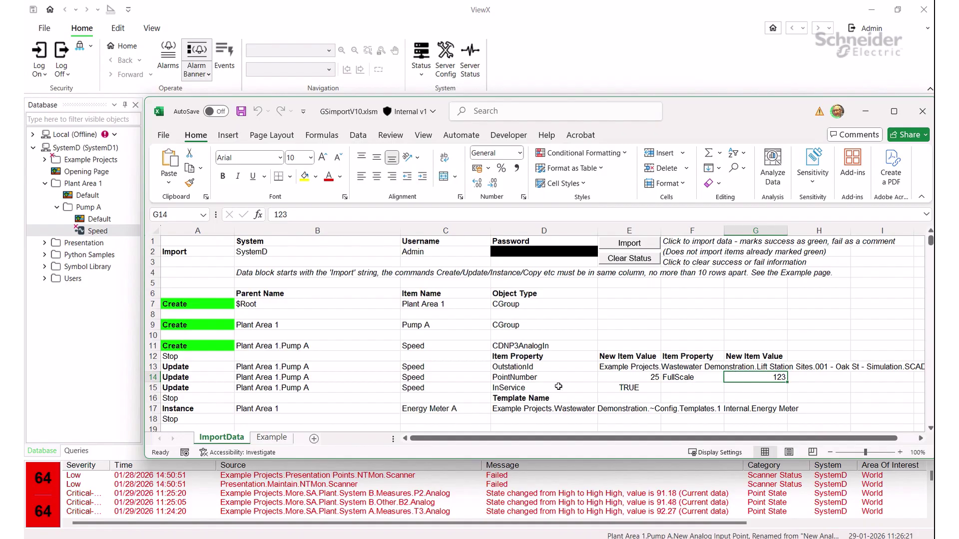
left_click(543, 388)
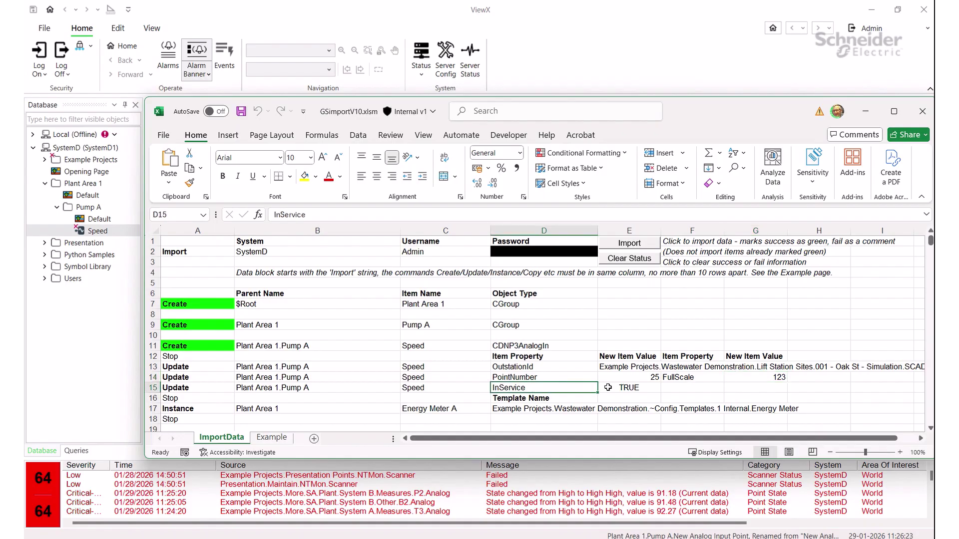
left_click(639, 388)
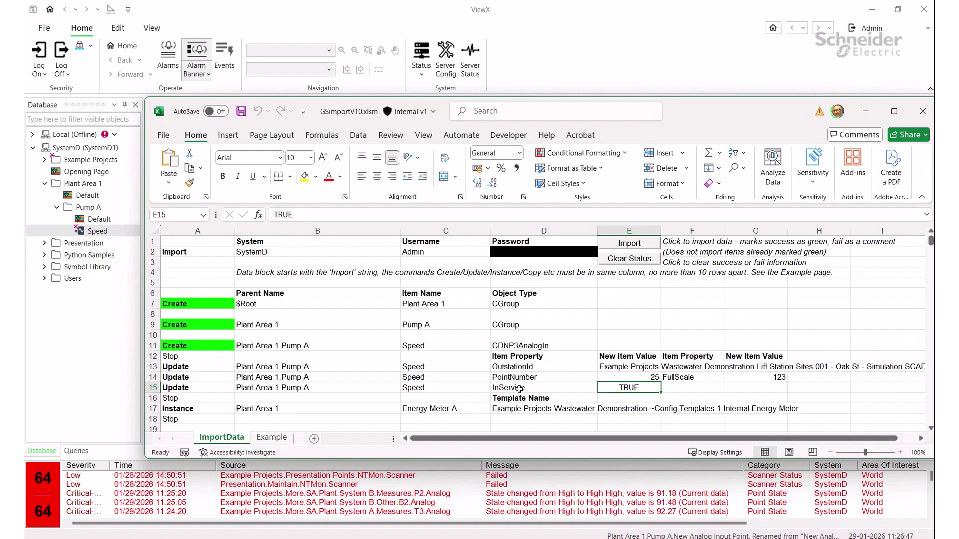
Step: In ViewX, open the Speed point under Pump A, check its Outstation field and close it
left_click(106, 231)
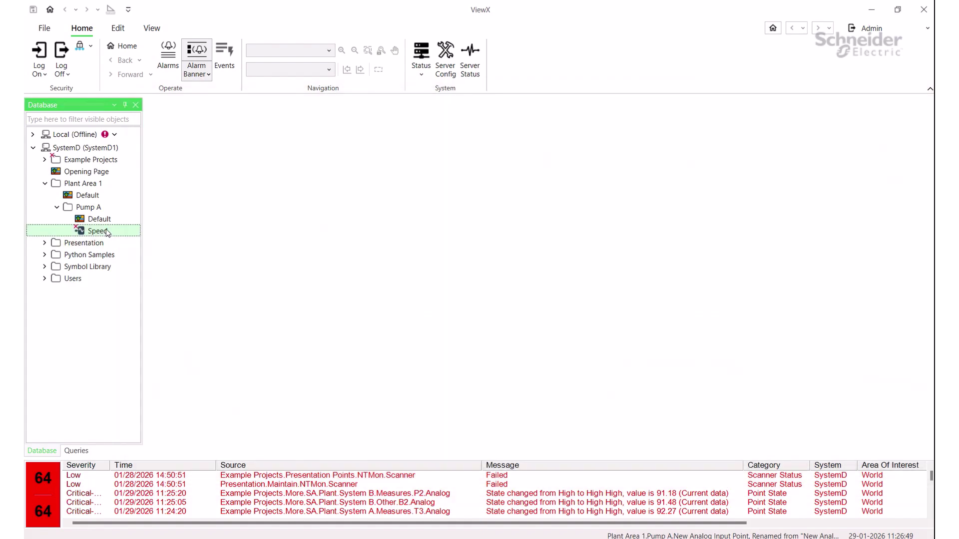
double_click(106, 231)
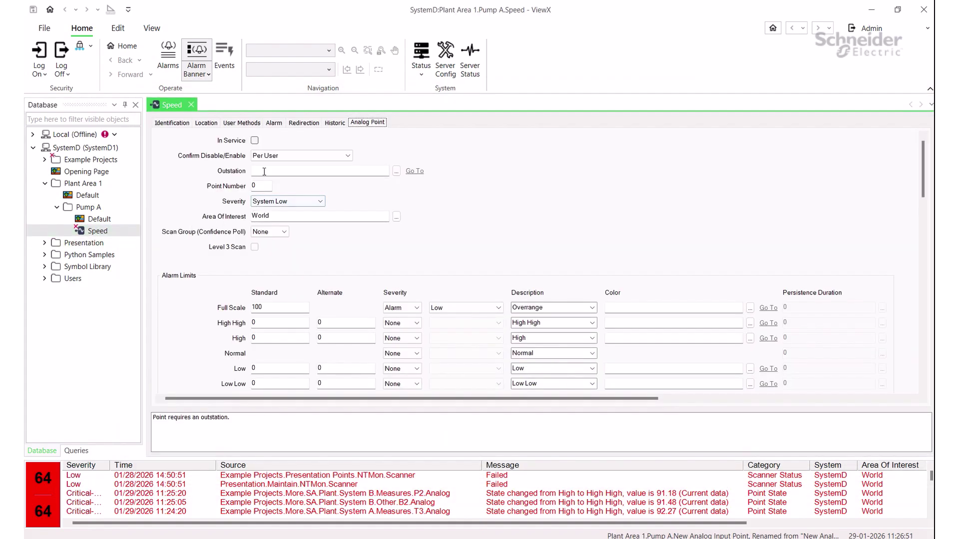
left_click(263, 171)
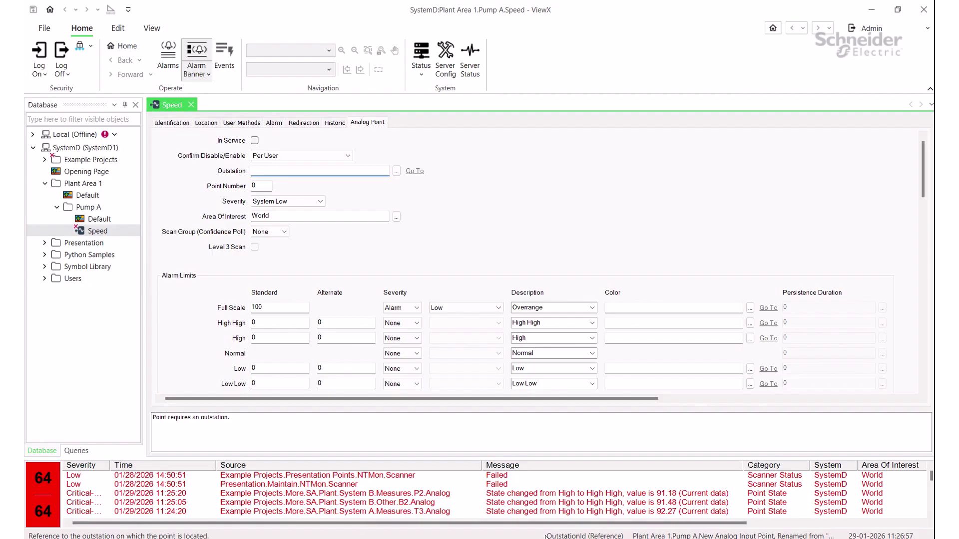
left_click(191, 105)
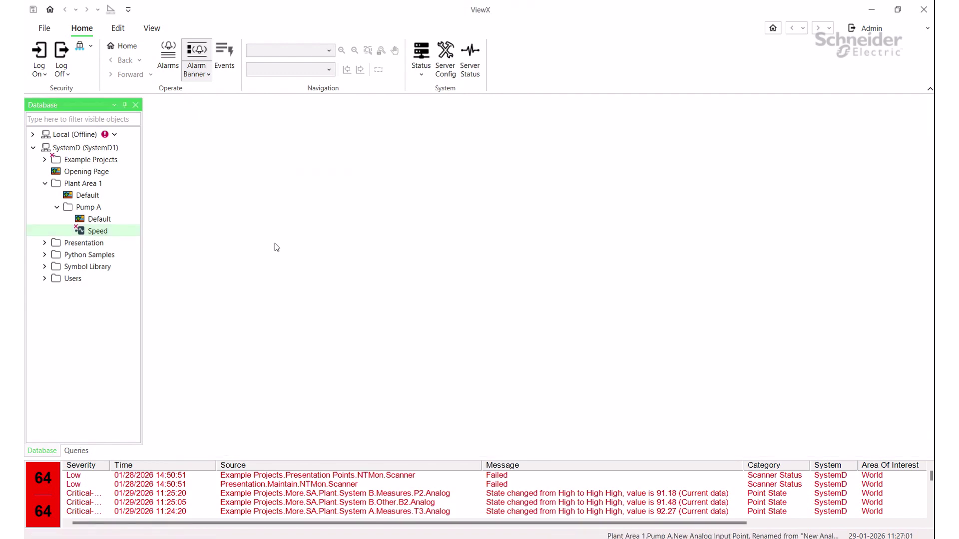
Step: Back in Excel, clear the Stop command in A12 and import Speed's OutstationId, PointNumber 25, FullScale 123 and InService TRUE updates
key("alt+Tab")
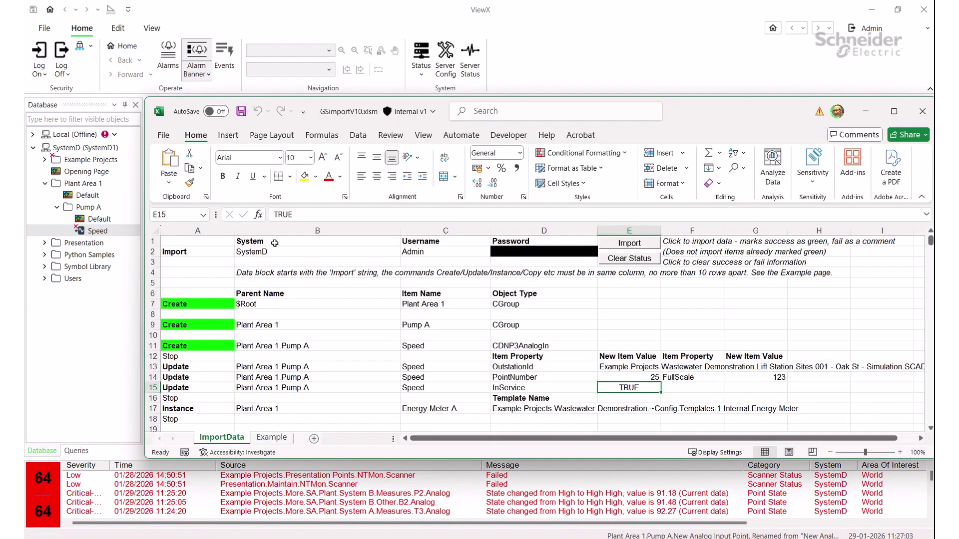
left_click(200, 358)
key("Delete")
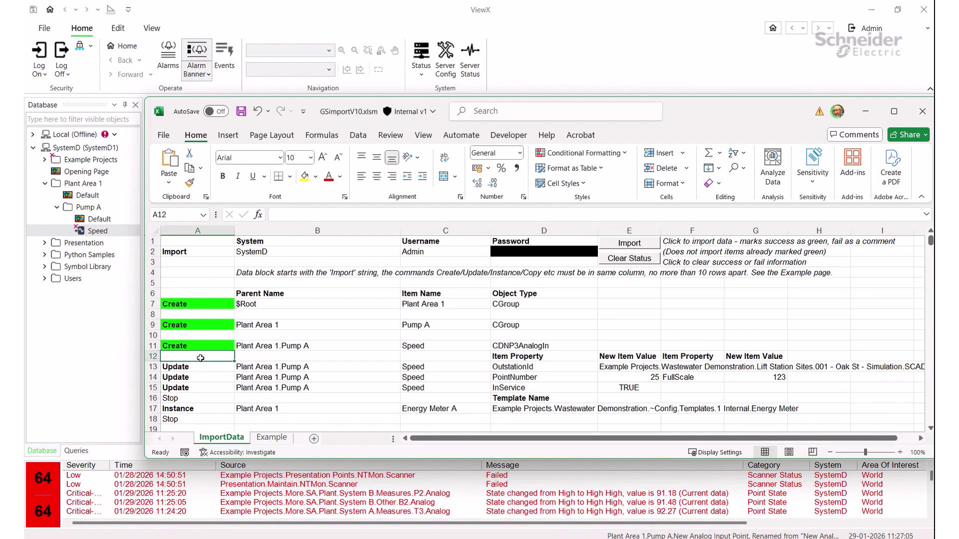
left_click(620, 246)
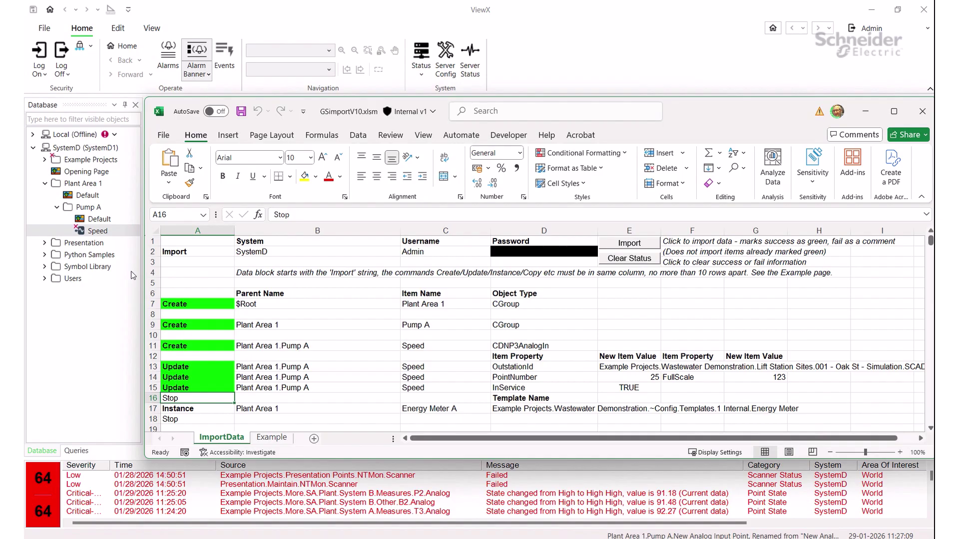
Step: In ViewX, refresh the Pump A group and open Speed to check its outstation, point number and Full Scale limit
left_click(57, 207)
left_click(57, 207)
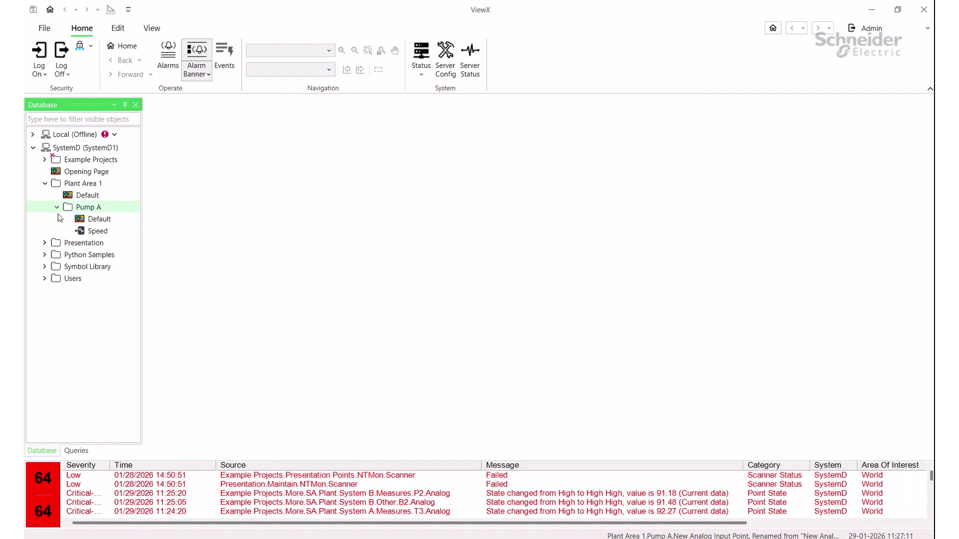
double_click(96, 231)
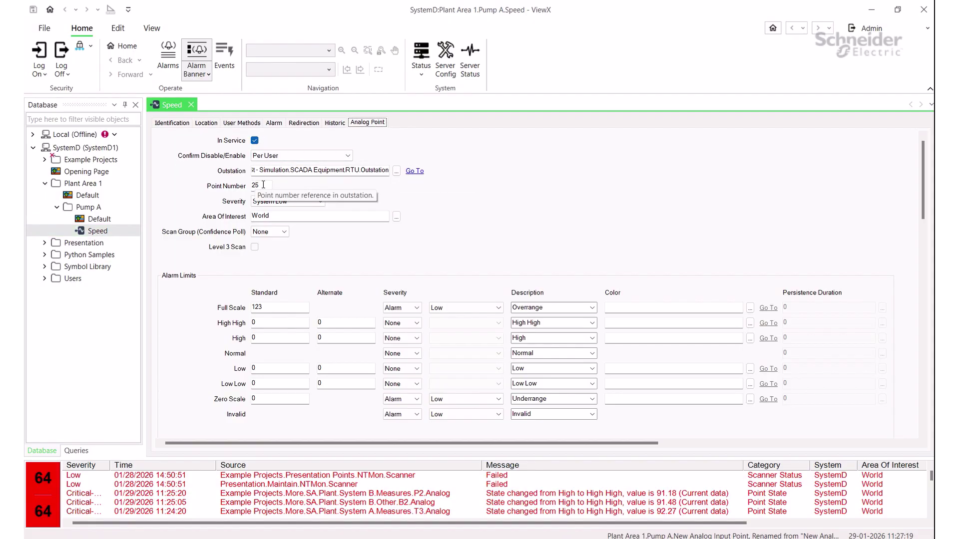
double_click(265, 308)
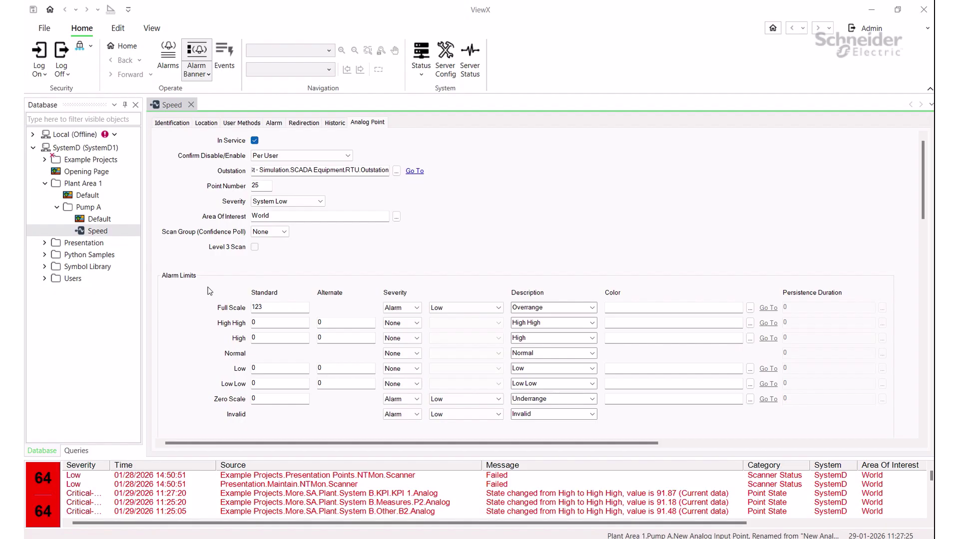
Step: In Excel, clear the Stop command in A16 and import Energy Meter A into Plant Area 1 as an instance of the Energy Meter template
key("alt+Tab")
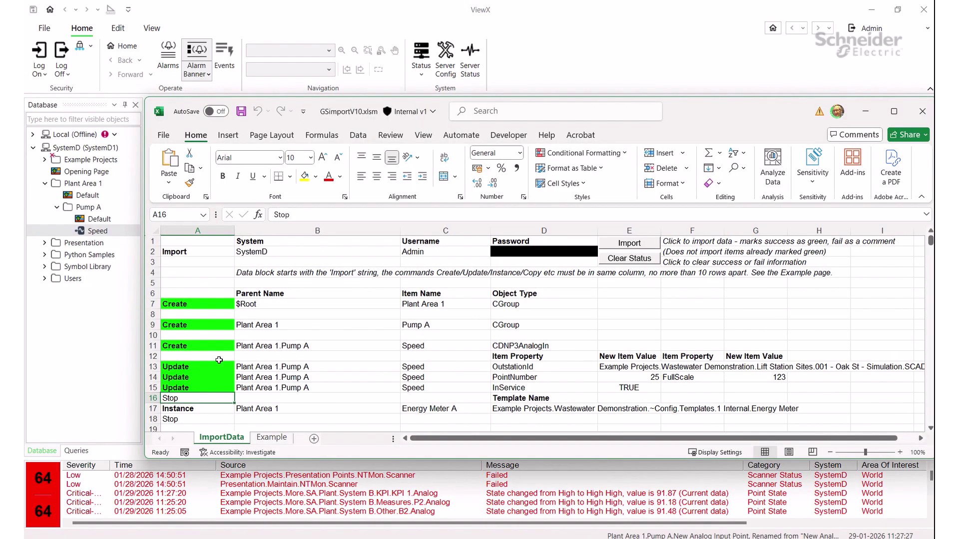
key("Delete")
left_click(205, 409)
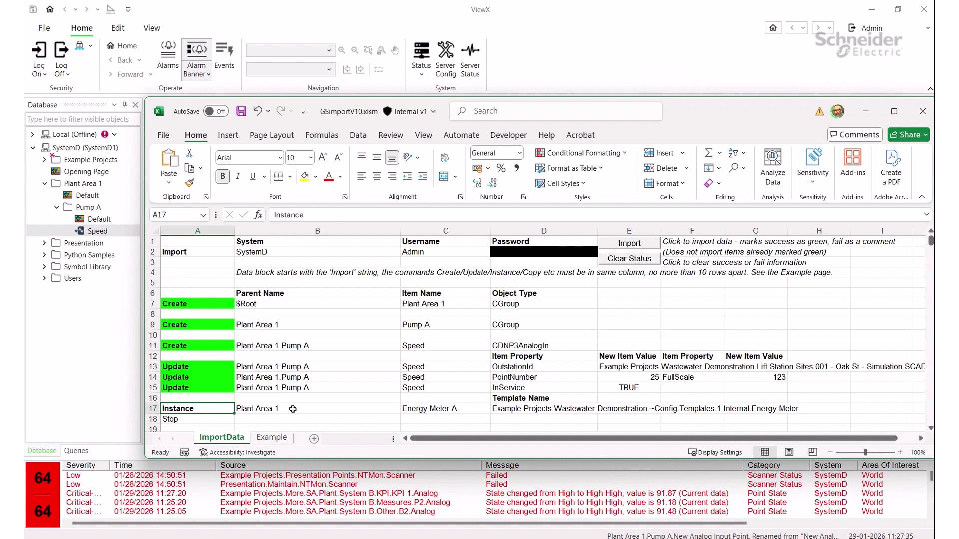
left_click(456, 409)
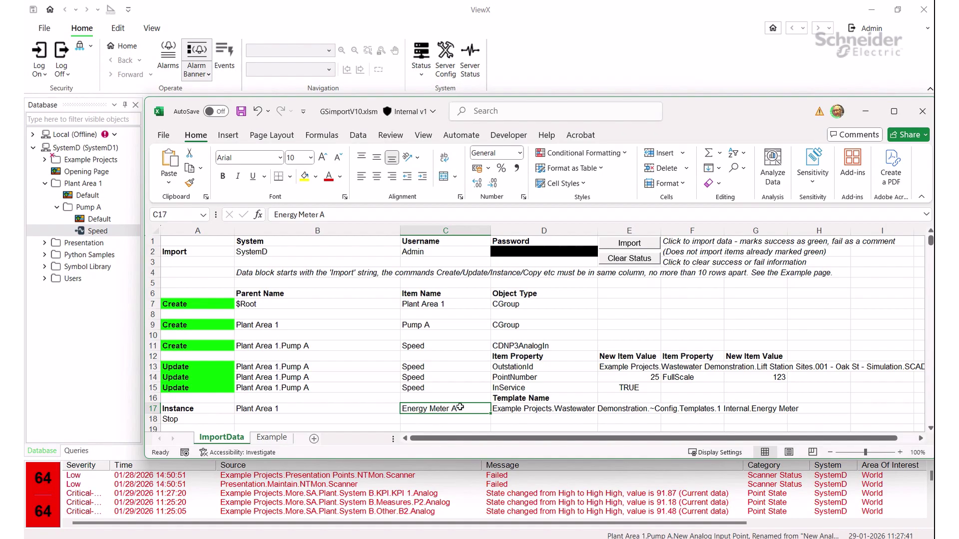
left_click(531, 409)
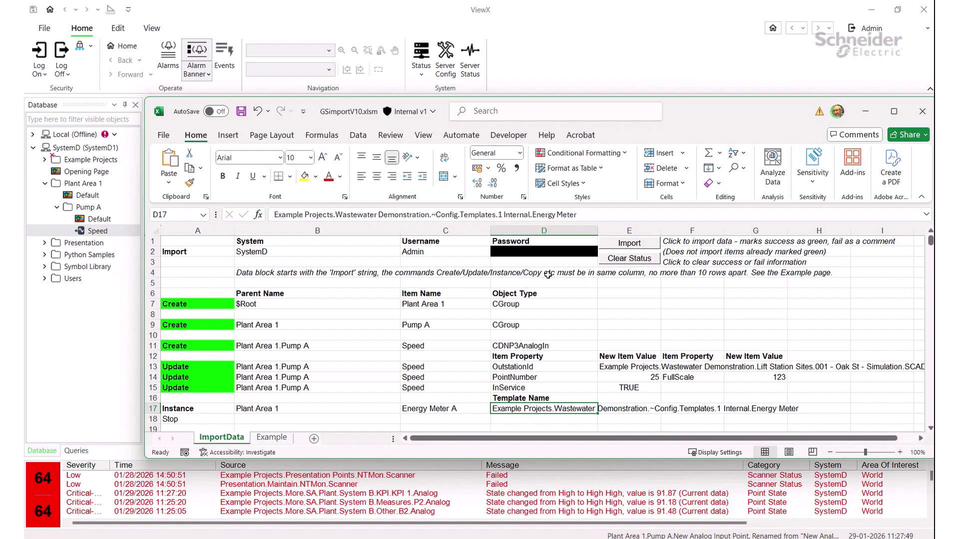
left_click(626, 244)
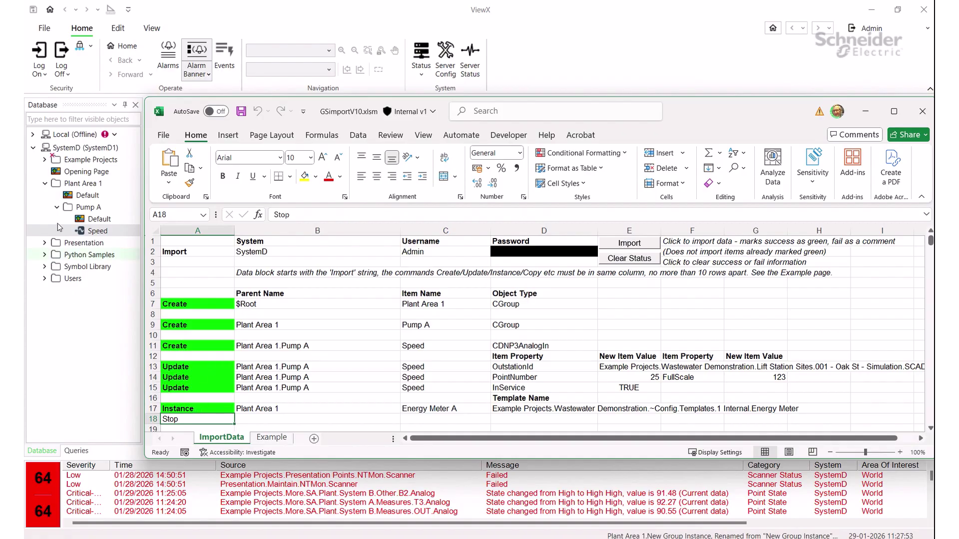
Step: In ViewX, refresh Plant Area 1, expand Energy Meter A and locate its template in the database tree
left_click(46, 185)
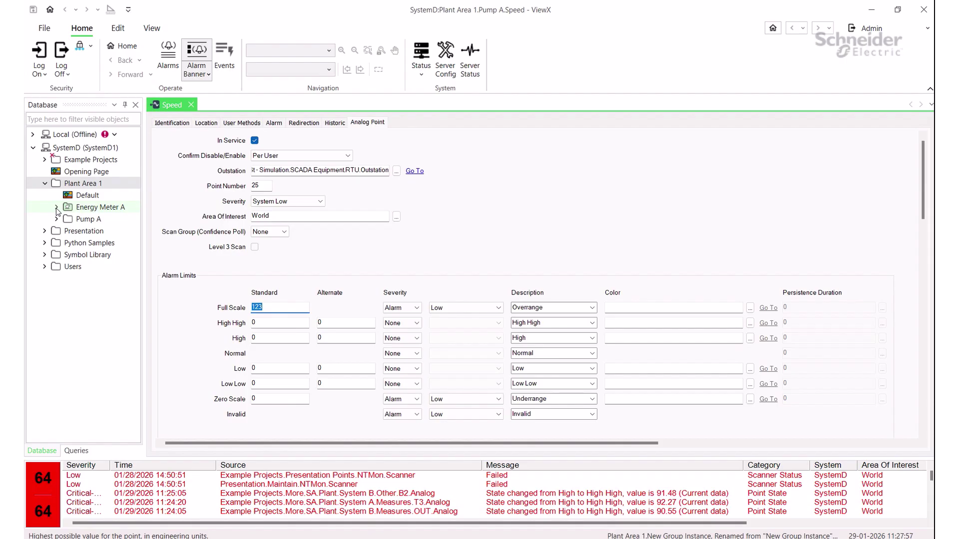
left_click(56, 207)
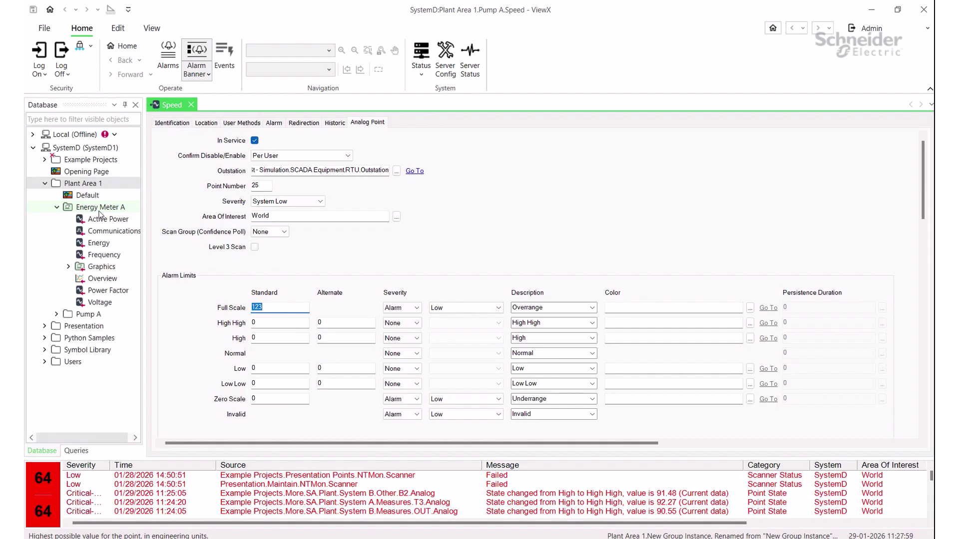
left_click(99, 210)
right_click(100, 212)
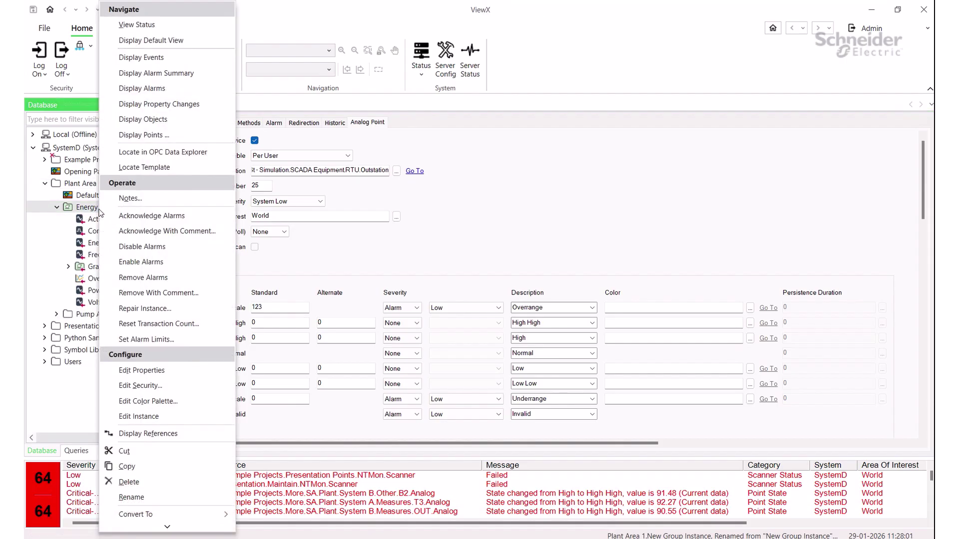
left_click(140, 169)
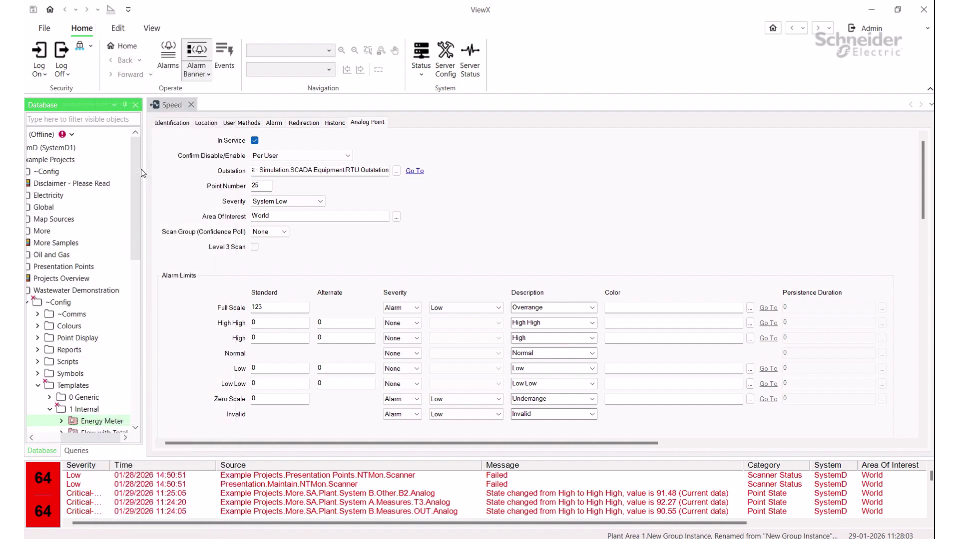
scroll(98, 399, "down", 3)
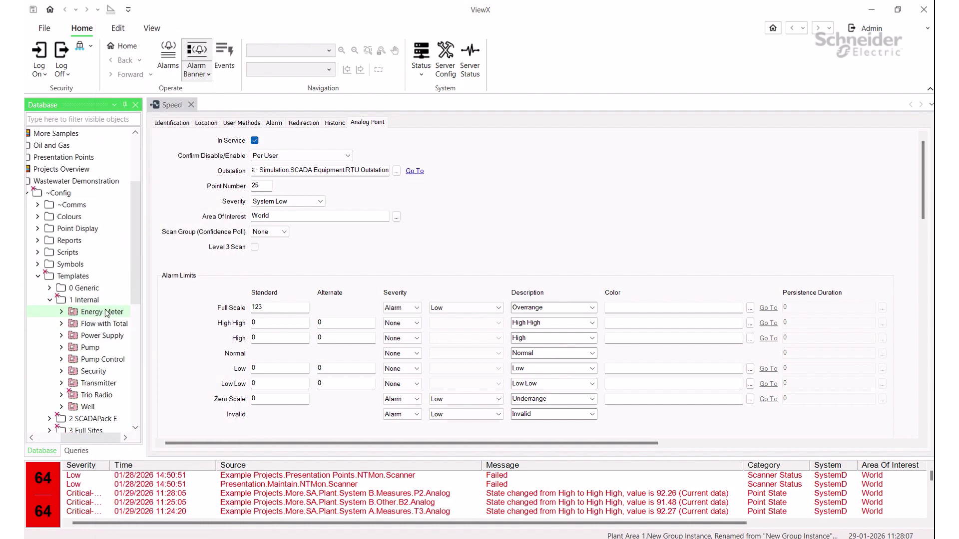
Step: Return to Plant Area 1 in the database tree and inspect the Energy Meter A instance's contents
left_click_drag(134, 286, 134, 407)
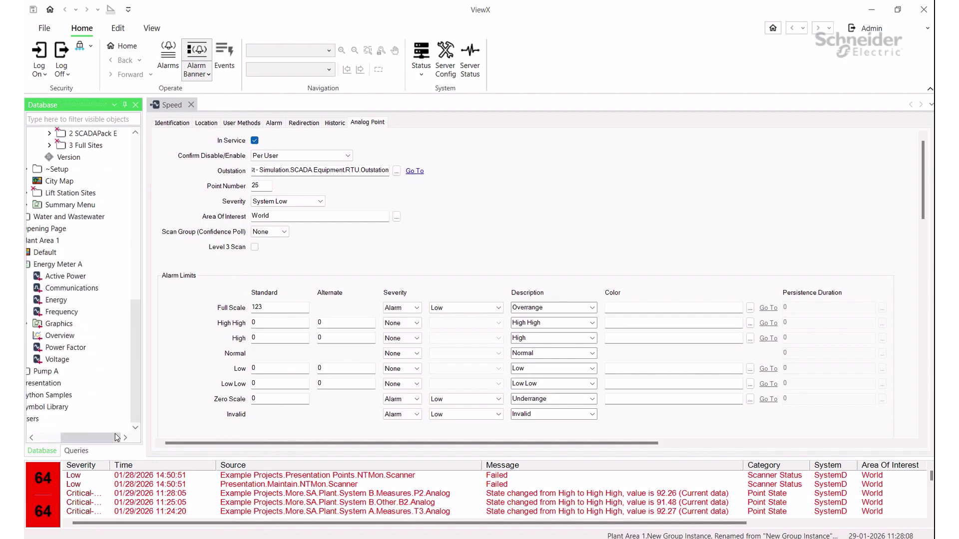
left_click_drag(88, 439, 63, 440)
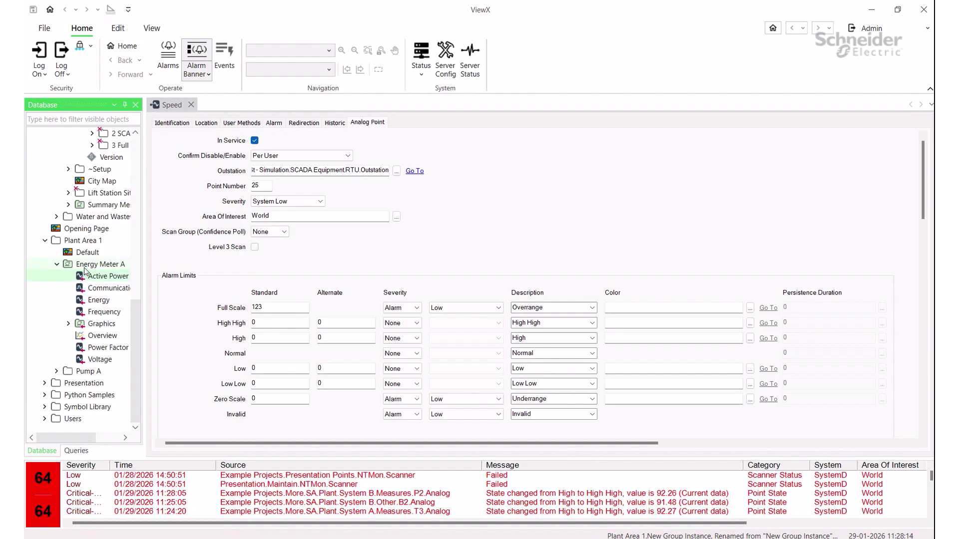
left_click(419, 263)
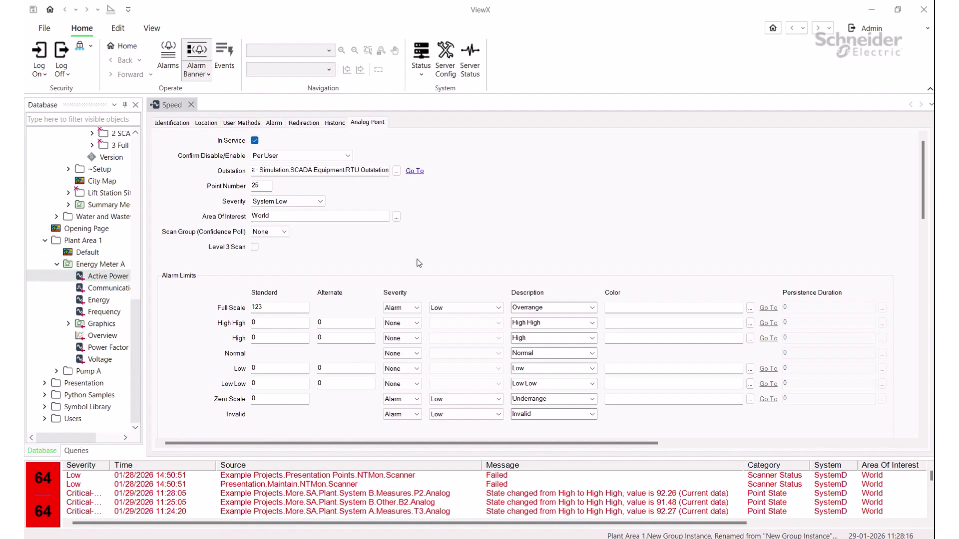
Step: In Excel, open the Example sheet and review the sample import commands from Copy through Aggregate, Delete and Convert
key("alt+Tab")
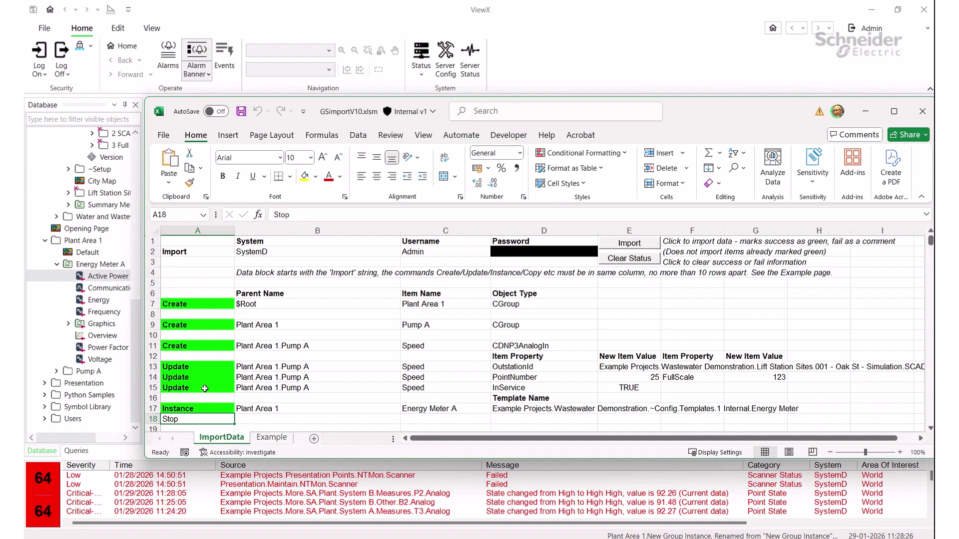
left_click(271, 439)
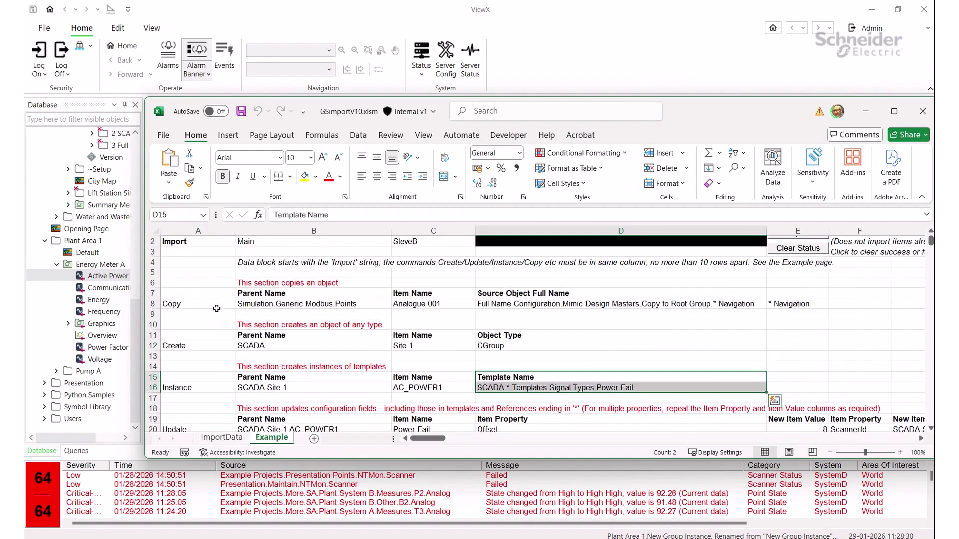
scroll(212, 309, "down", 5)
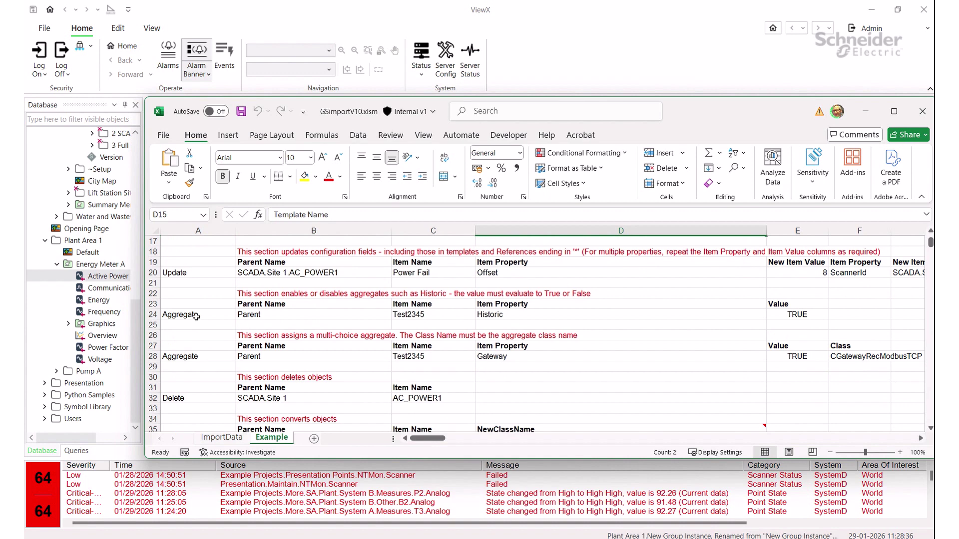
scroll(196, 316, "down", 3)
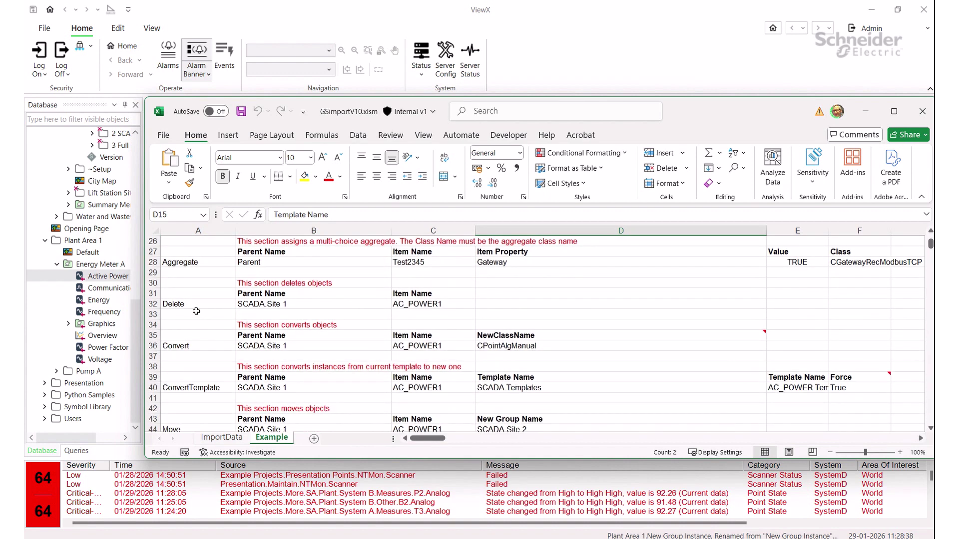
left_click(196, 304)
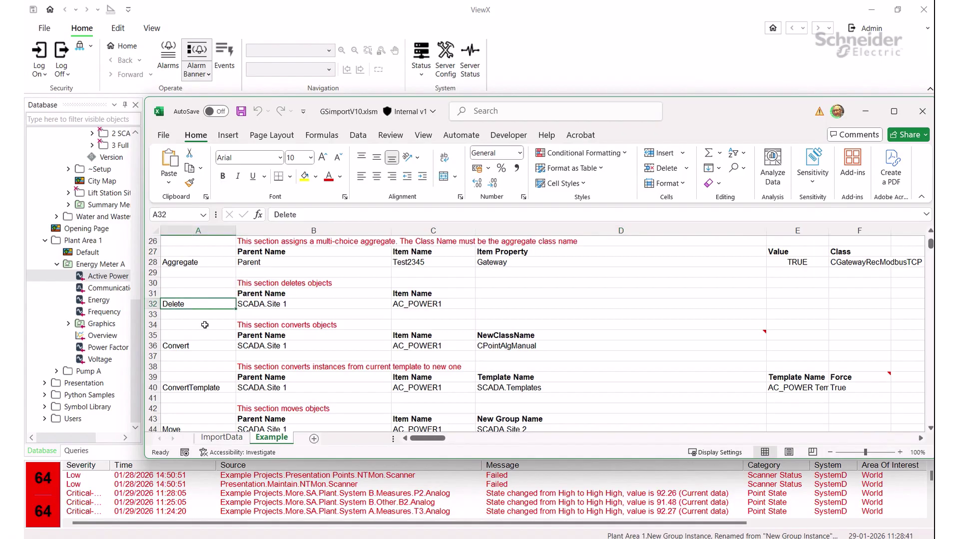
scroll(205, 325, "down", 1)
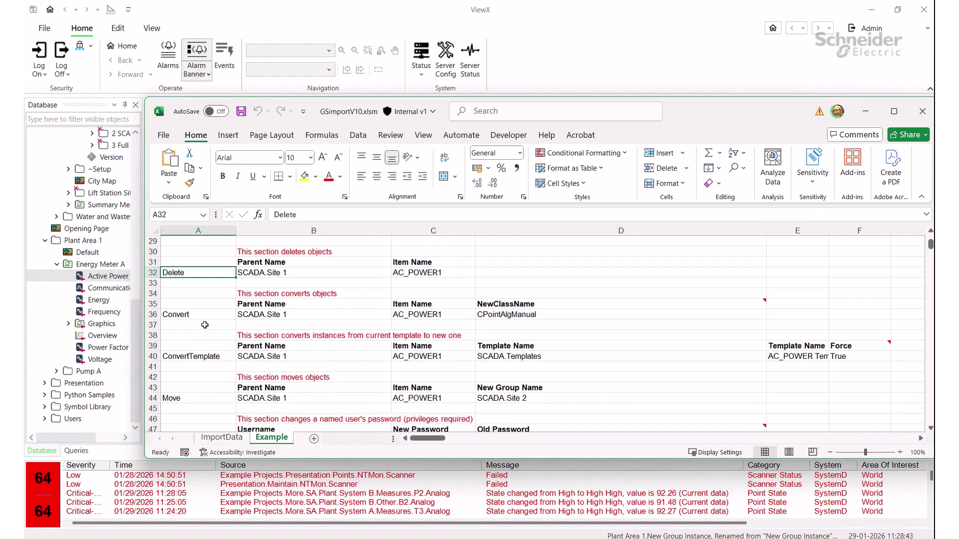
left_click(204, 314)
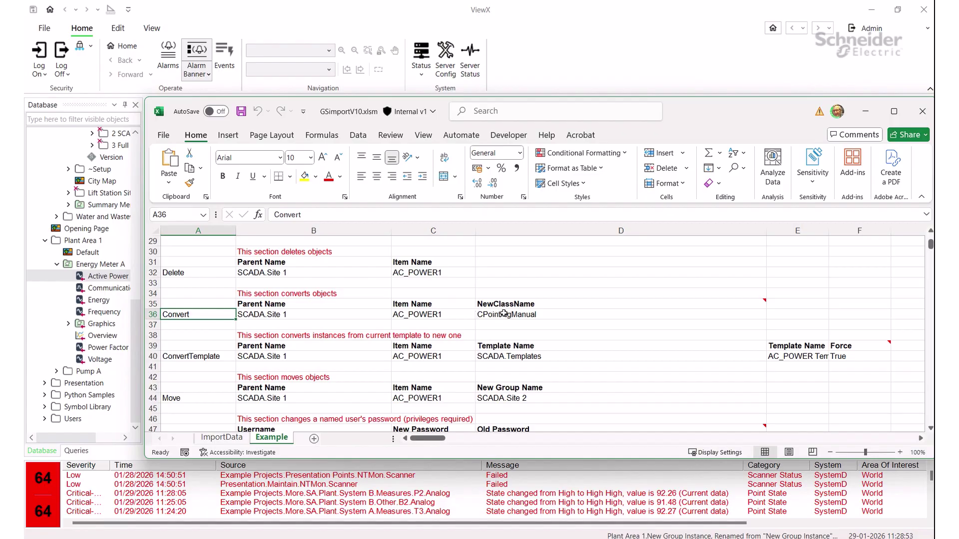
Step: Review the ConvertTemplate, Move, ChangePassword, Stop and Value Map examples, and return to the start of the Example sheet
scroll(262, 315, "down", 2)
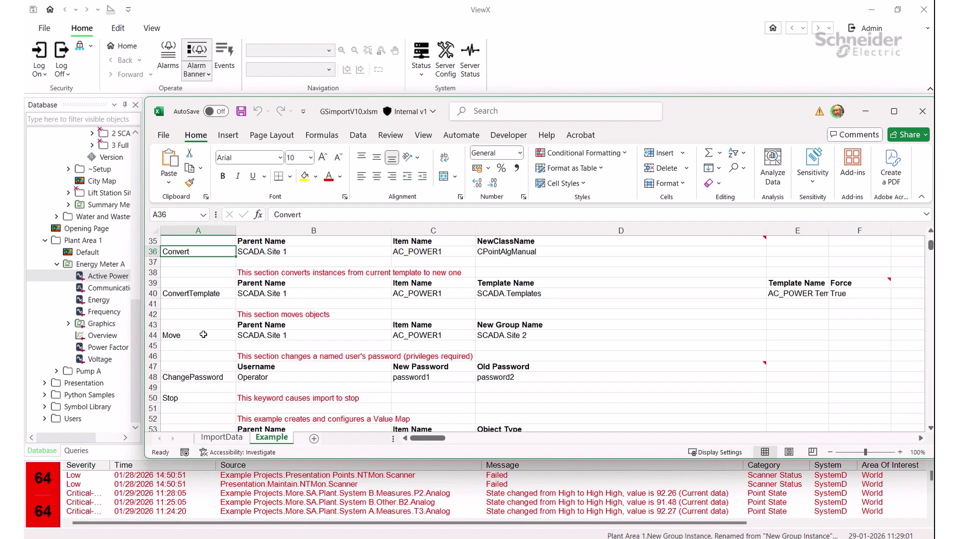
scroll(203, 335, "down", 3)
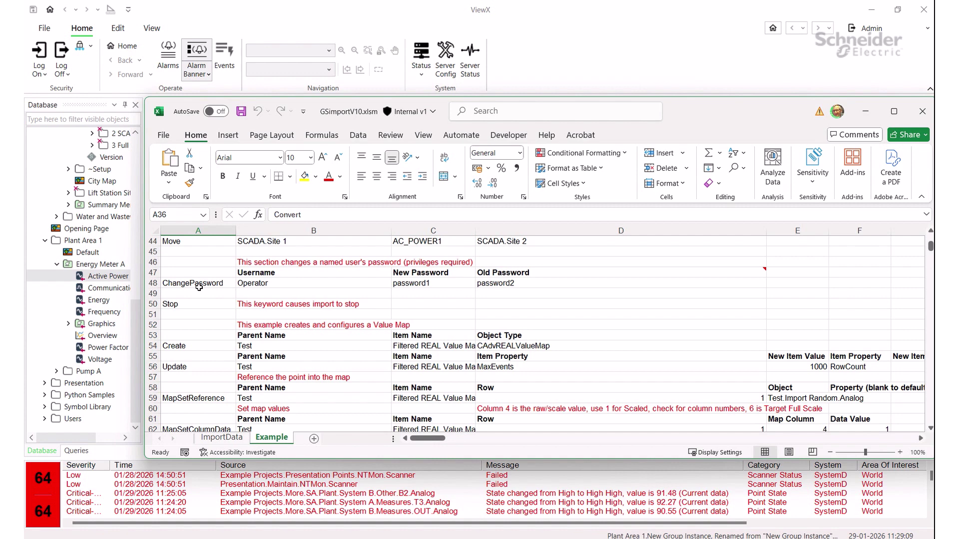
scroll(198, 306, "down", 2)
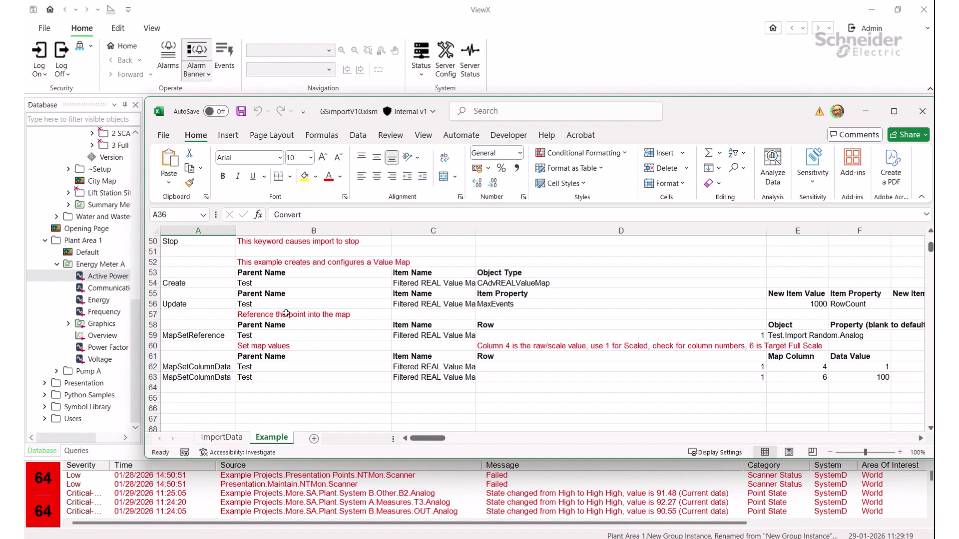
scroll(286, 313, "up", 11)
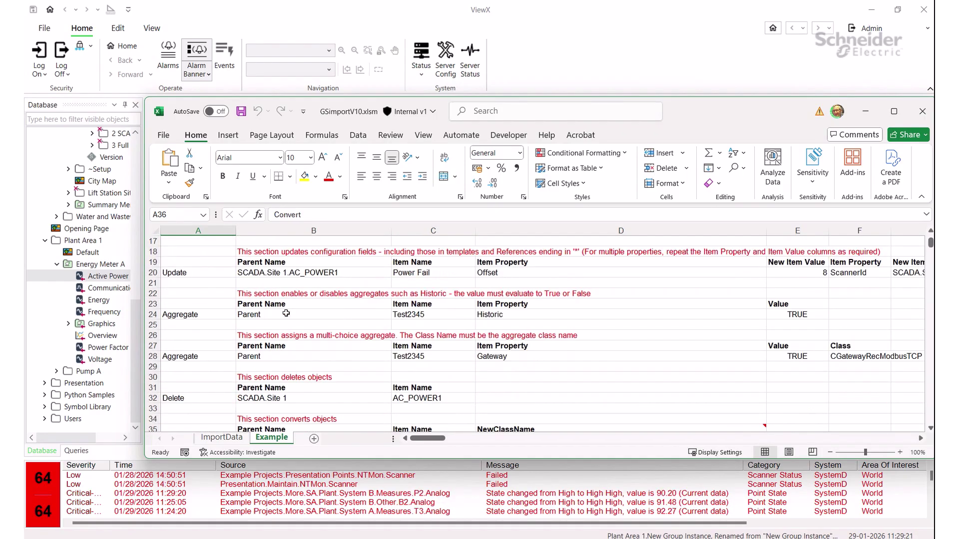
scroll(286, 313, "up", 5)
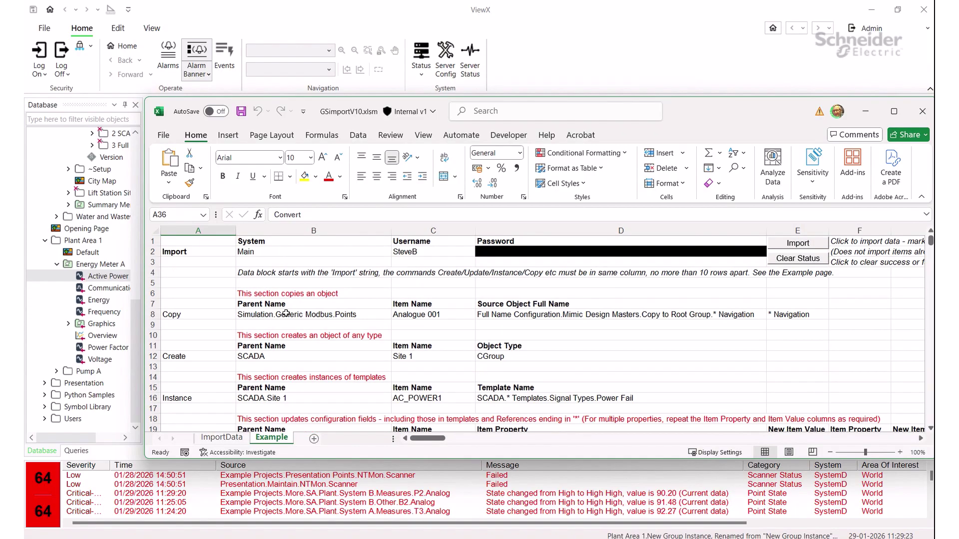